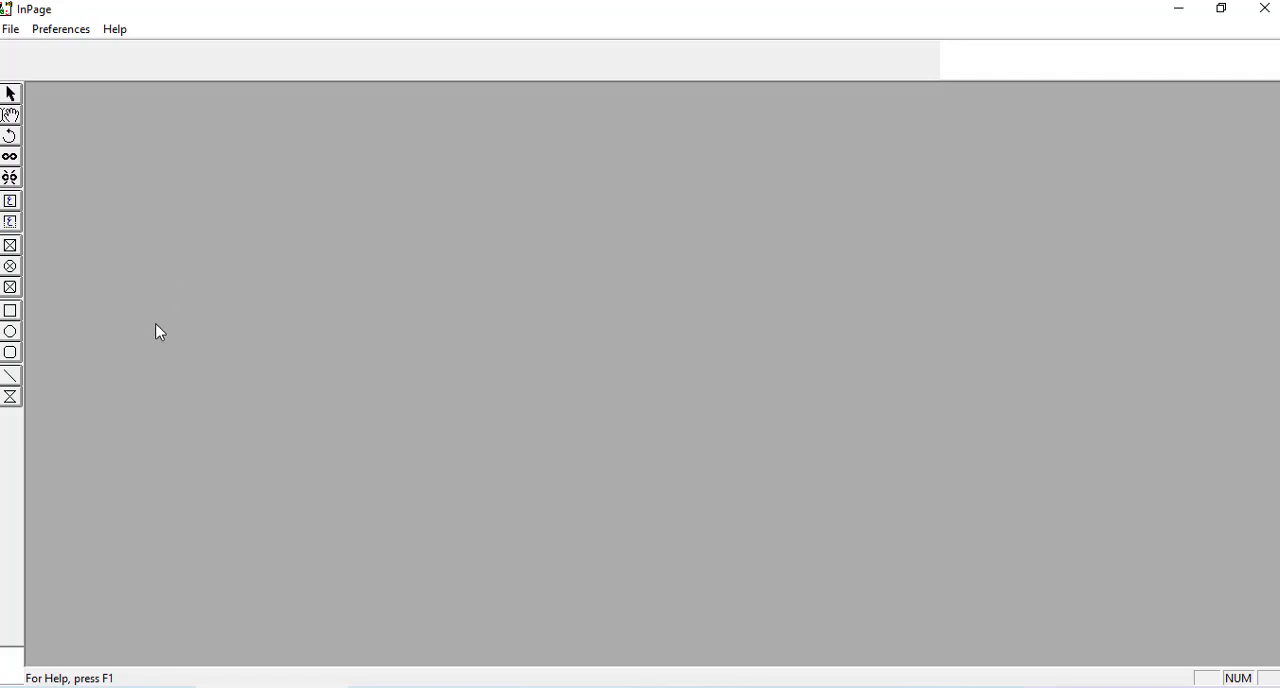
- Start a new document and choose the Statement 5.5x8.5" page size
left_click(10, 29)
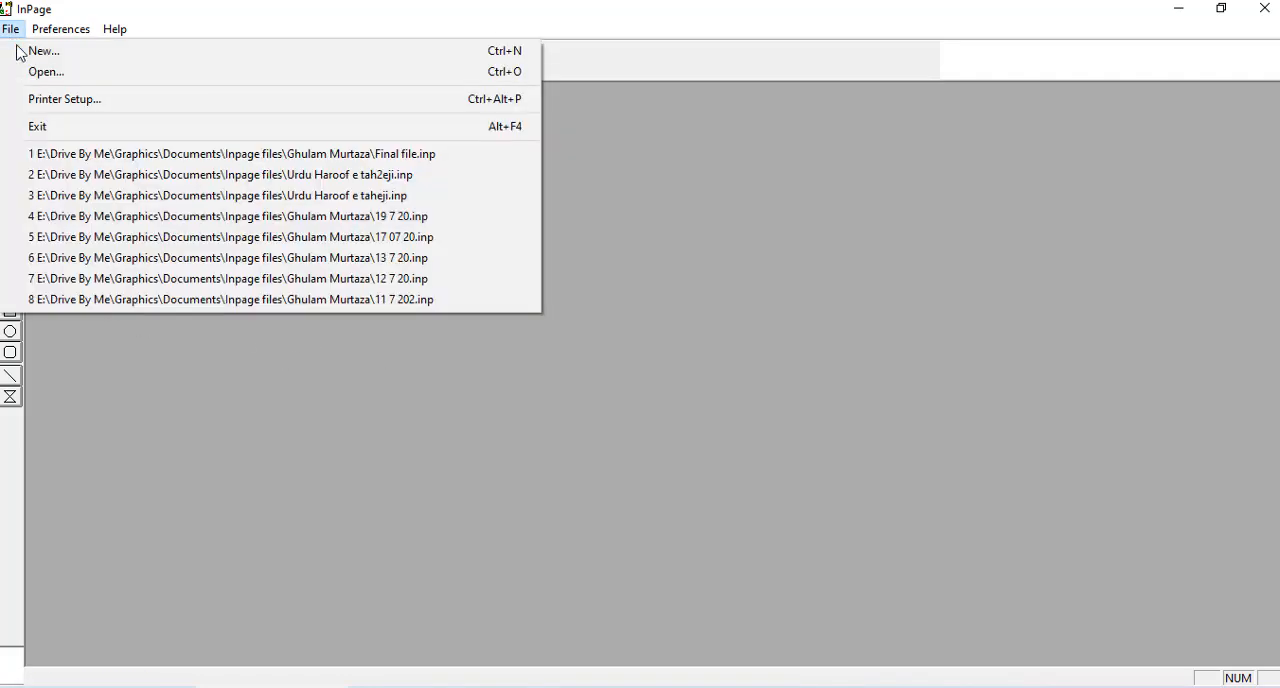
left_click(24, 51)
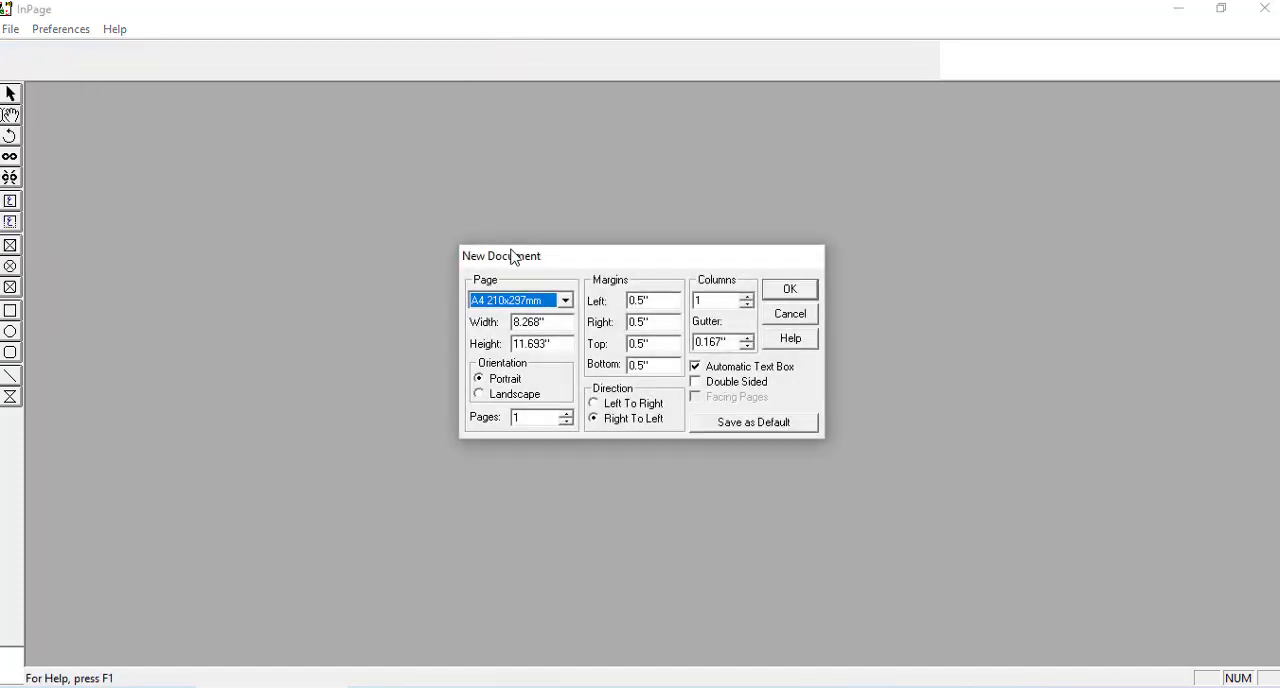
left_click_drag(603, 263, 417, 266)
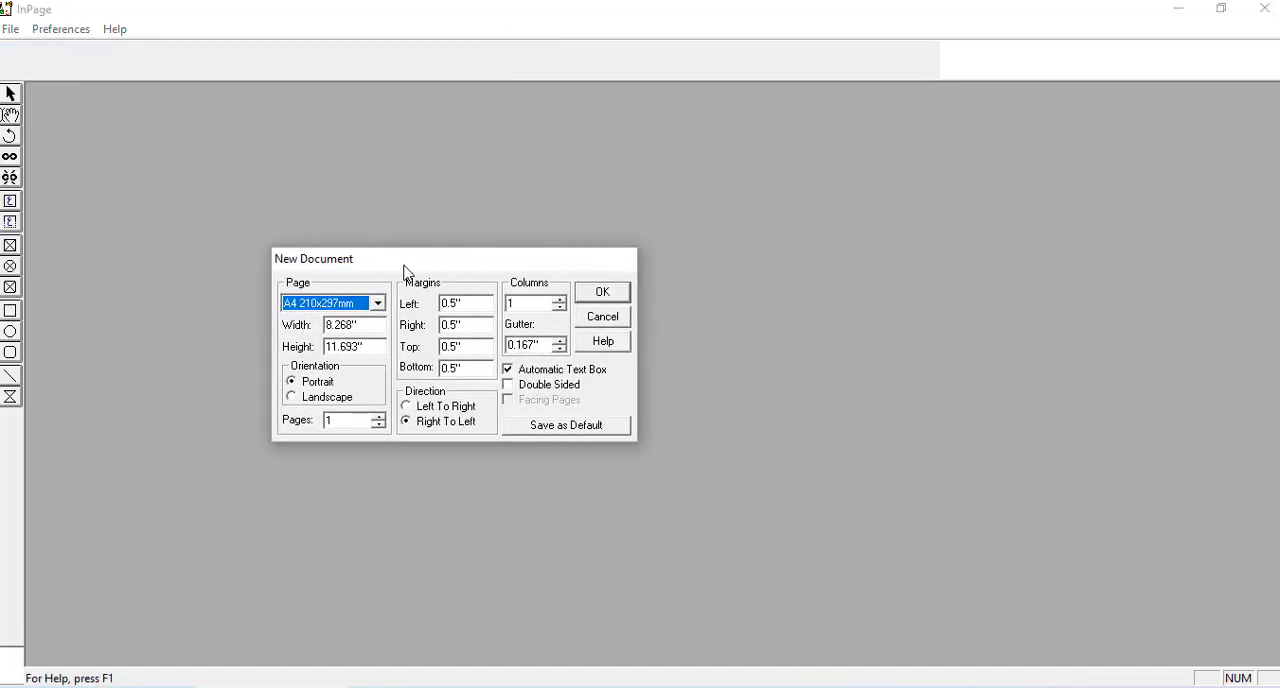
left_click(378, 304)
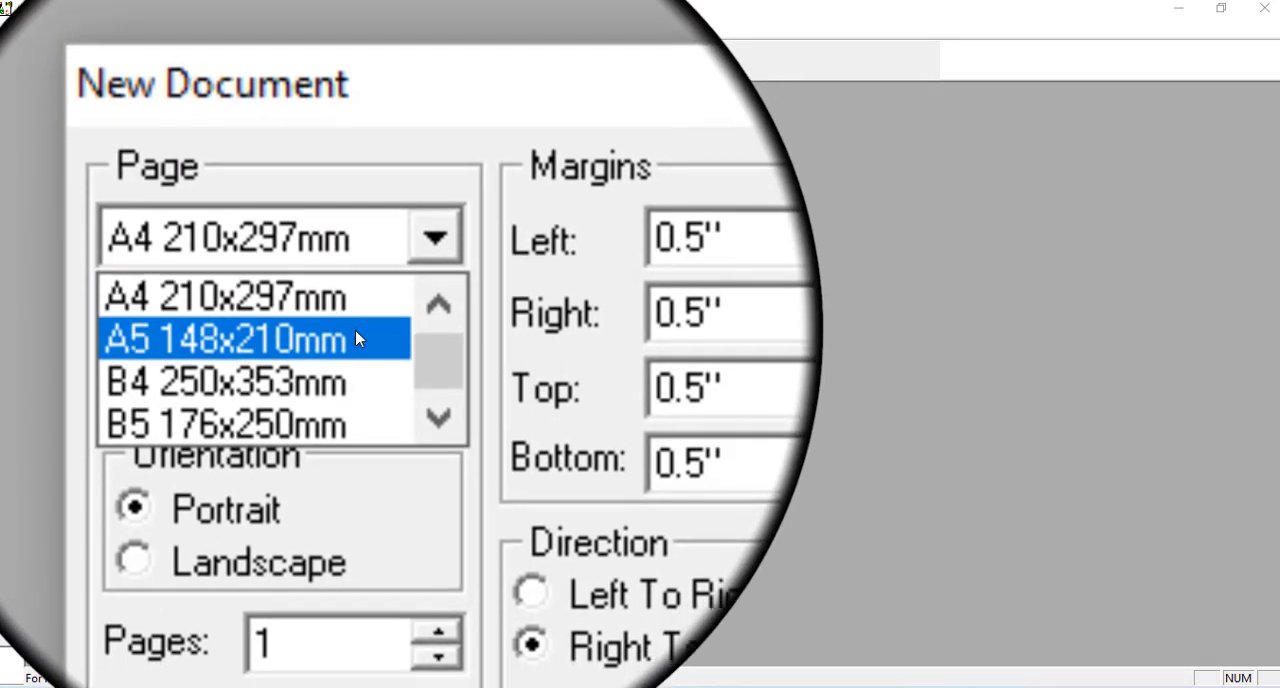
scroll(437, 420, "down", 1)
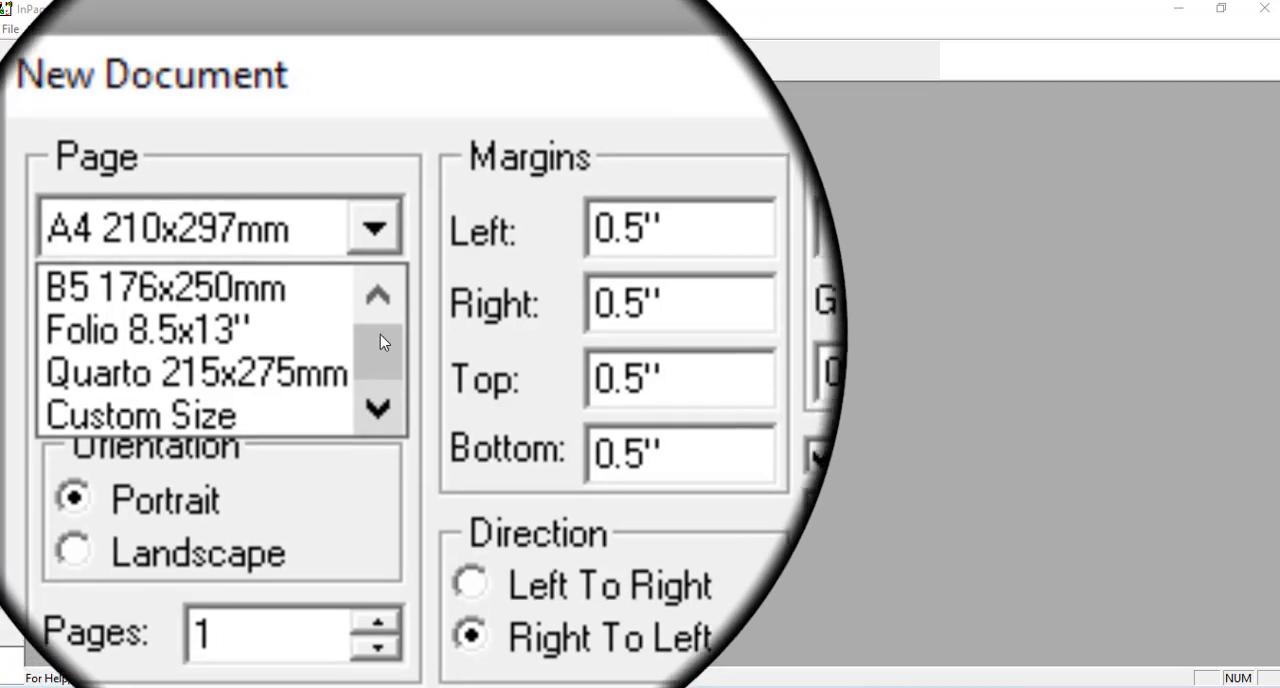
left_click_drag(380, 334, 385, 319)
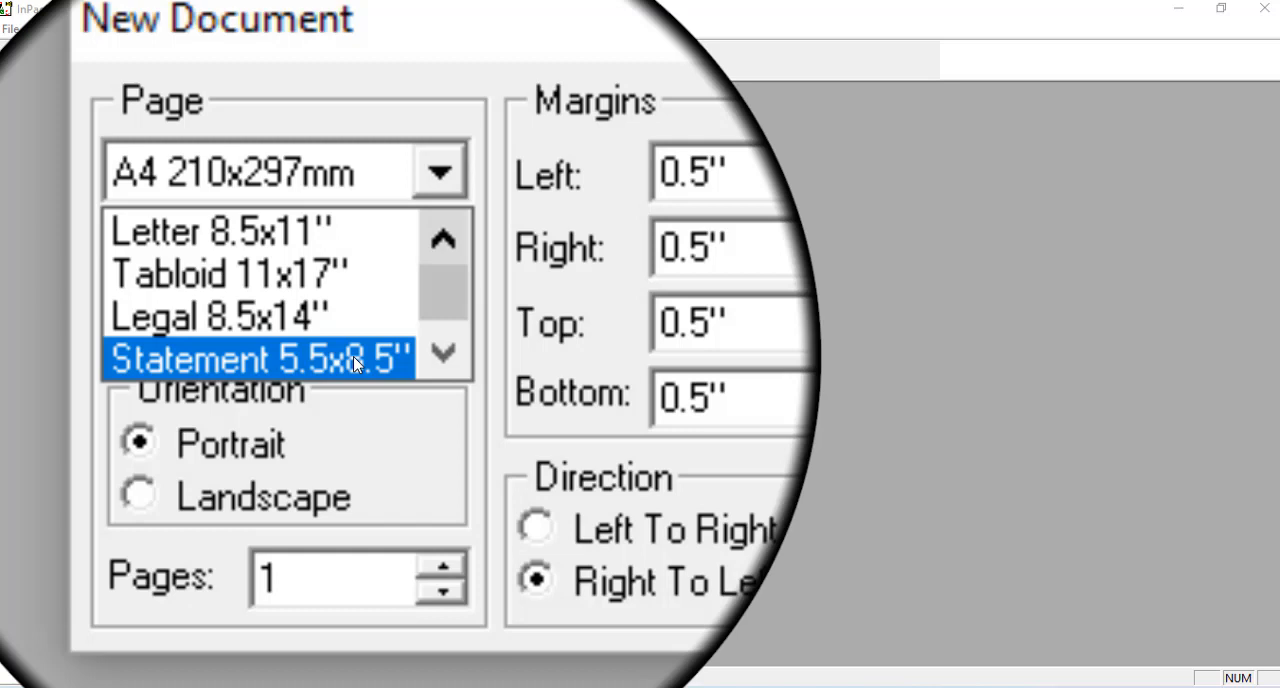
left_click(355, 362)
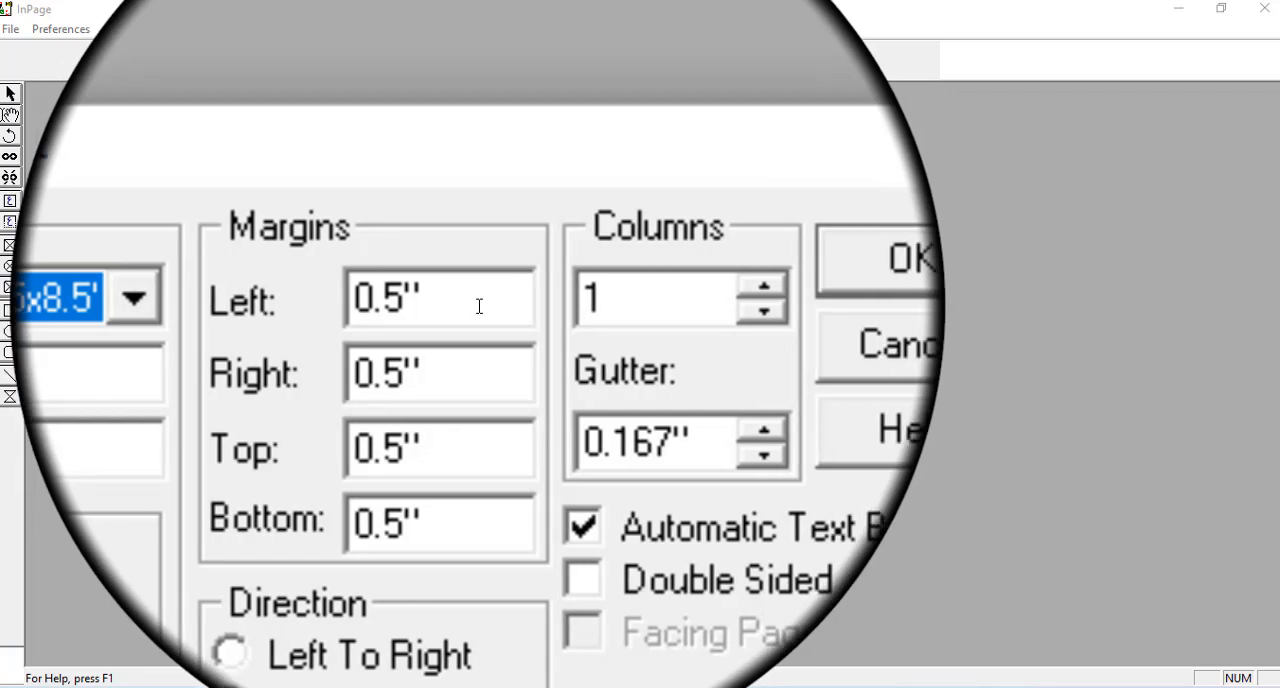
- Set the left, right, top and bottom margins to .75 and create the document
double_click(479, 306)
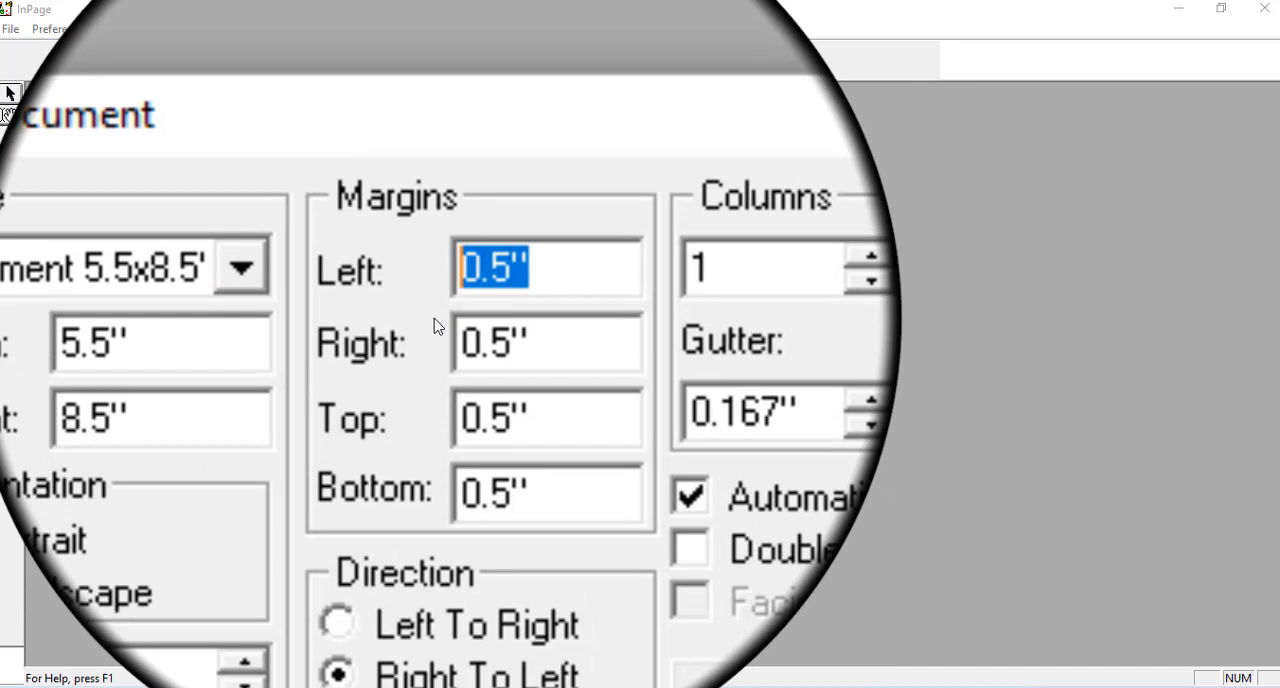
key("BackSpace")
type(".75")
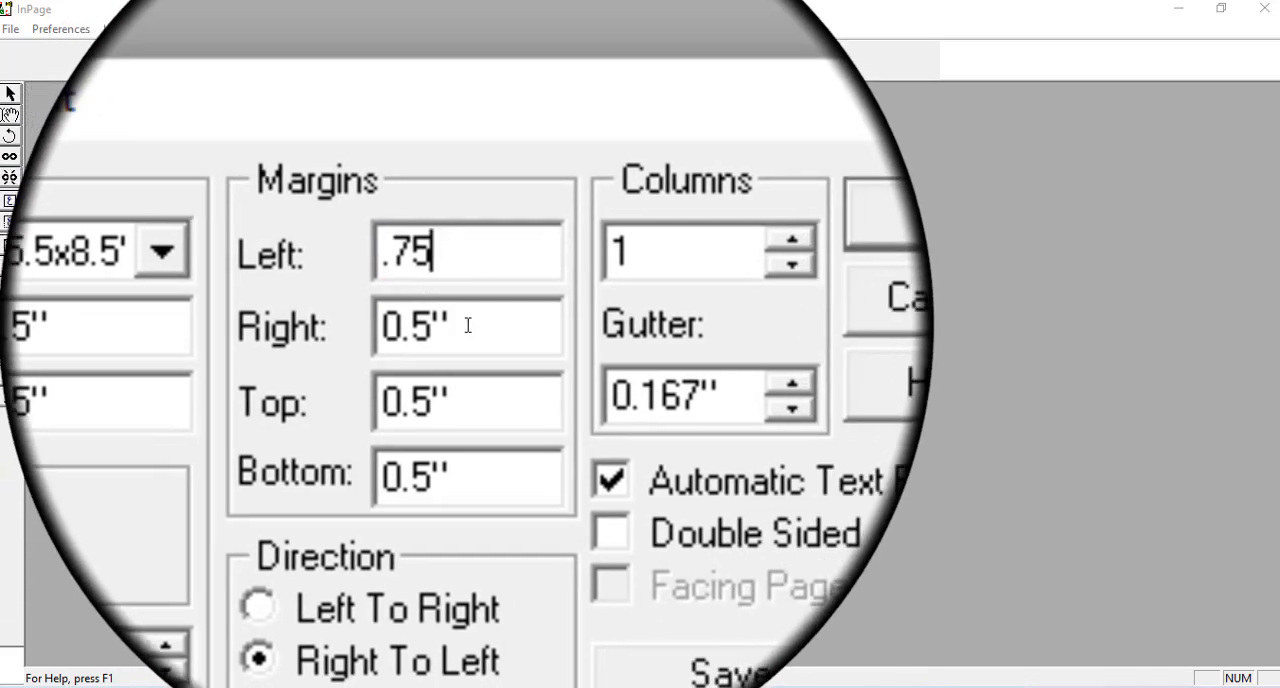
double_click(467, 325)
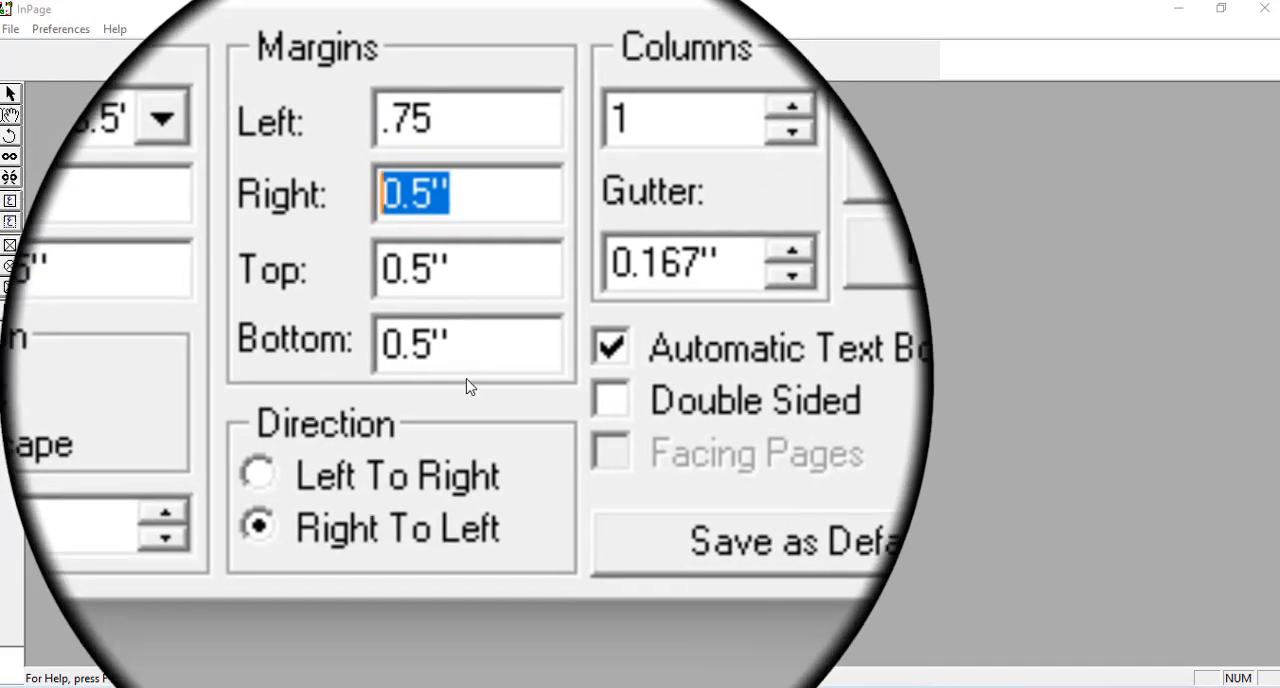
type(".75")
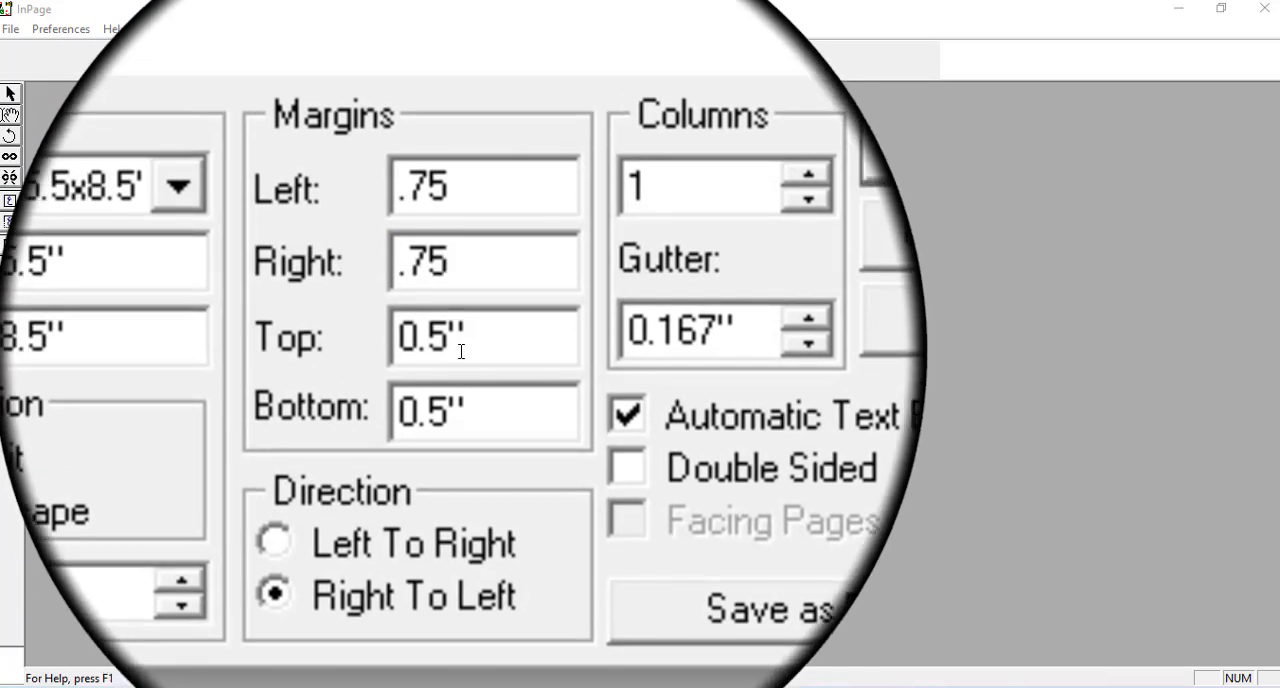
double_click(415, 270)
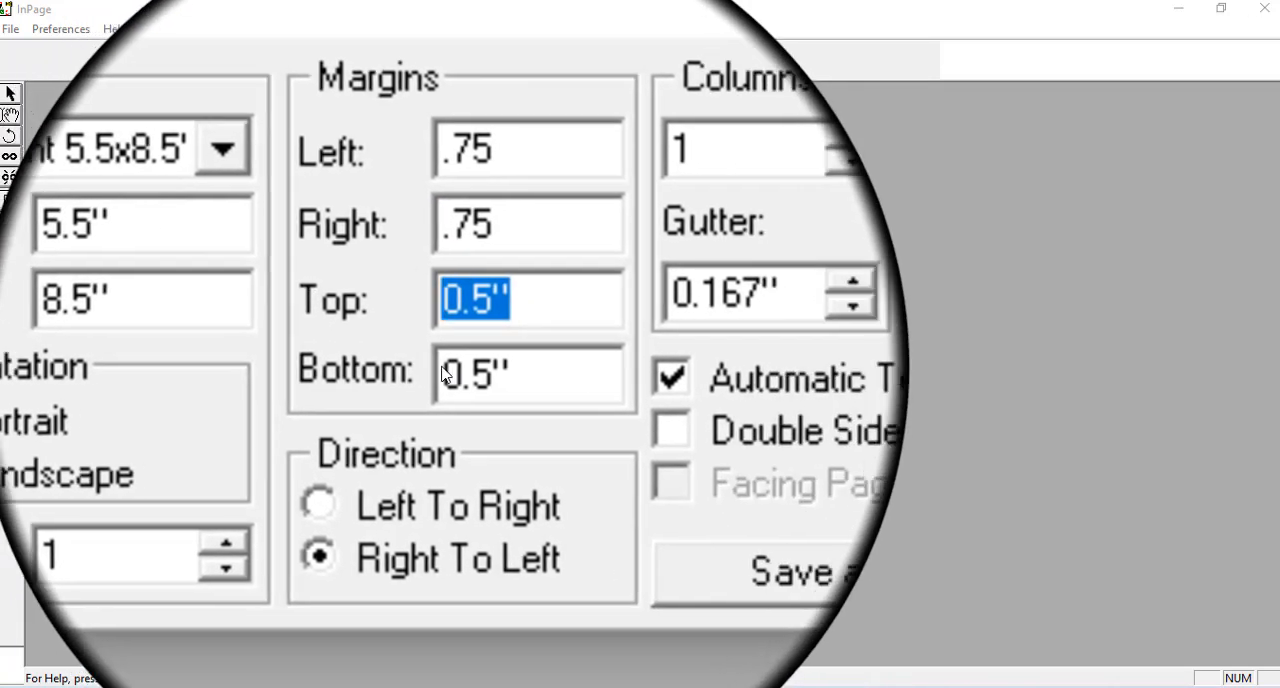
type(".75")
double_click(540, 374)
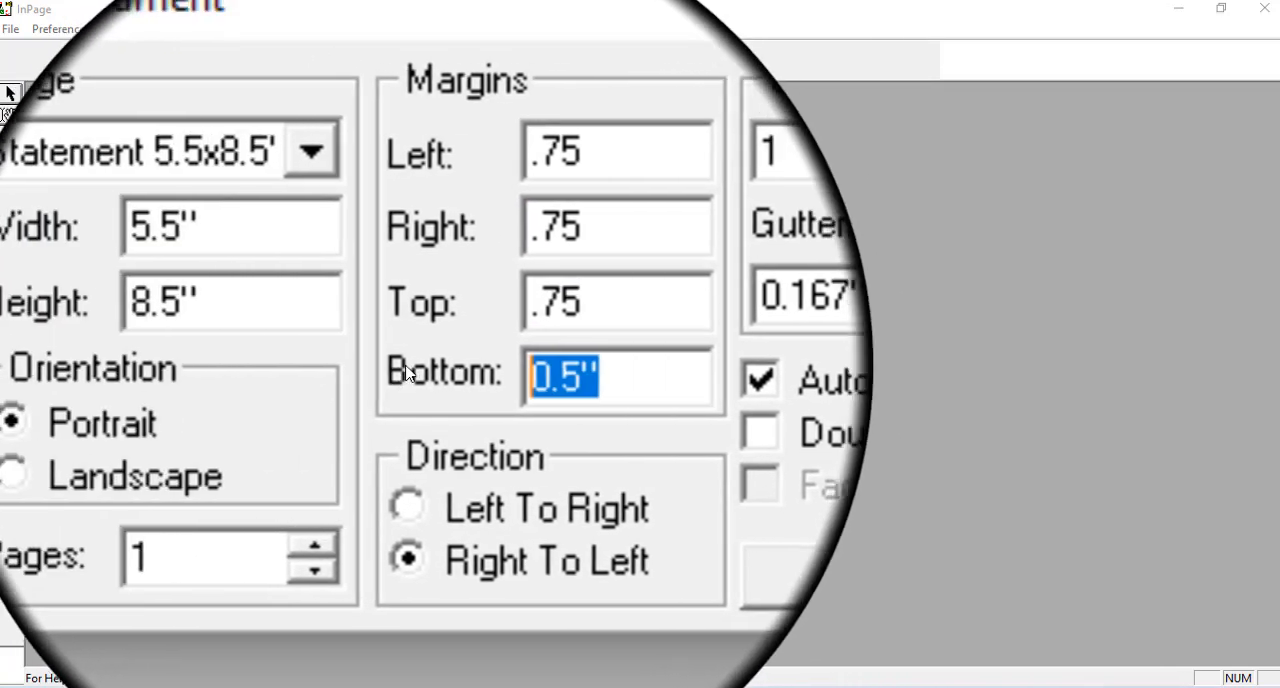
type(".75")
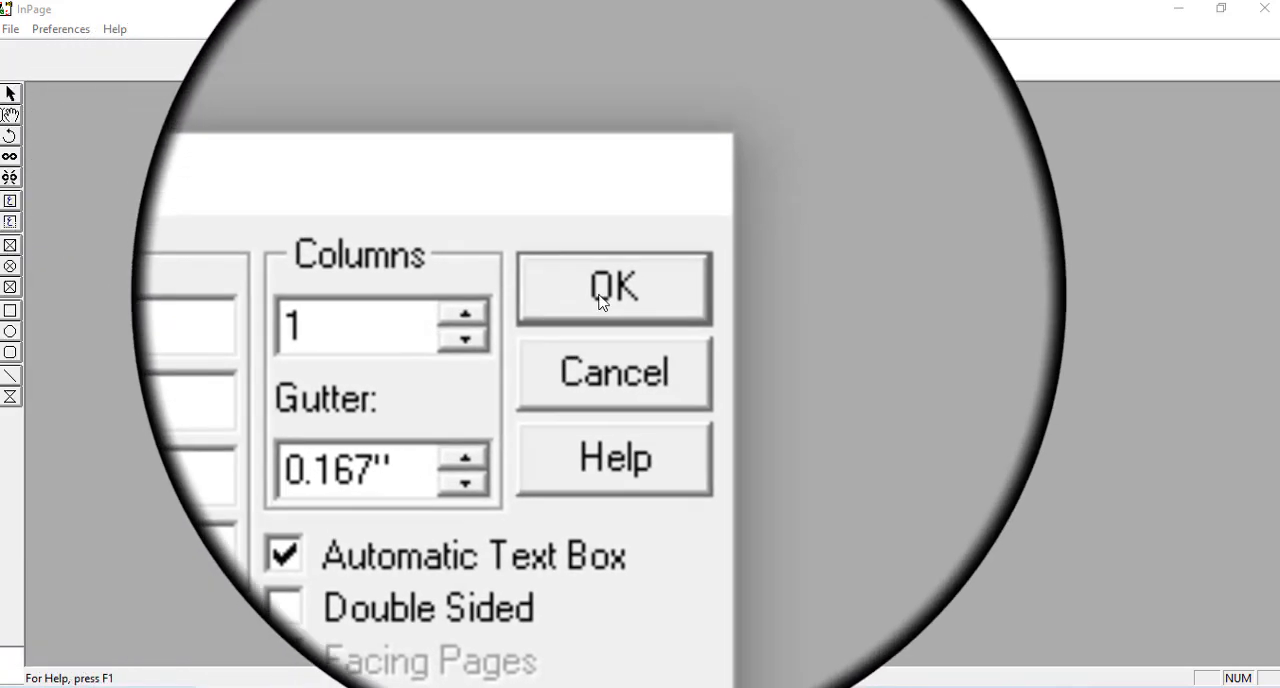
left_click(601, 300)
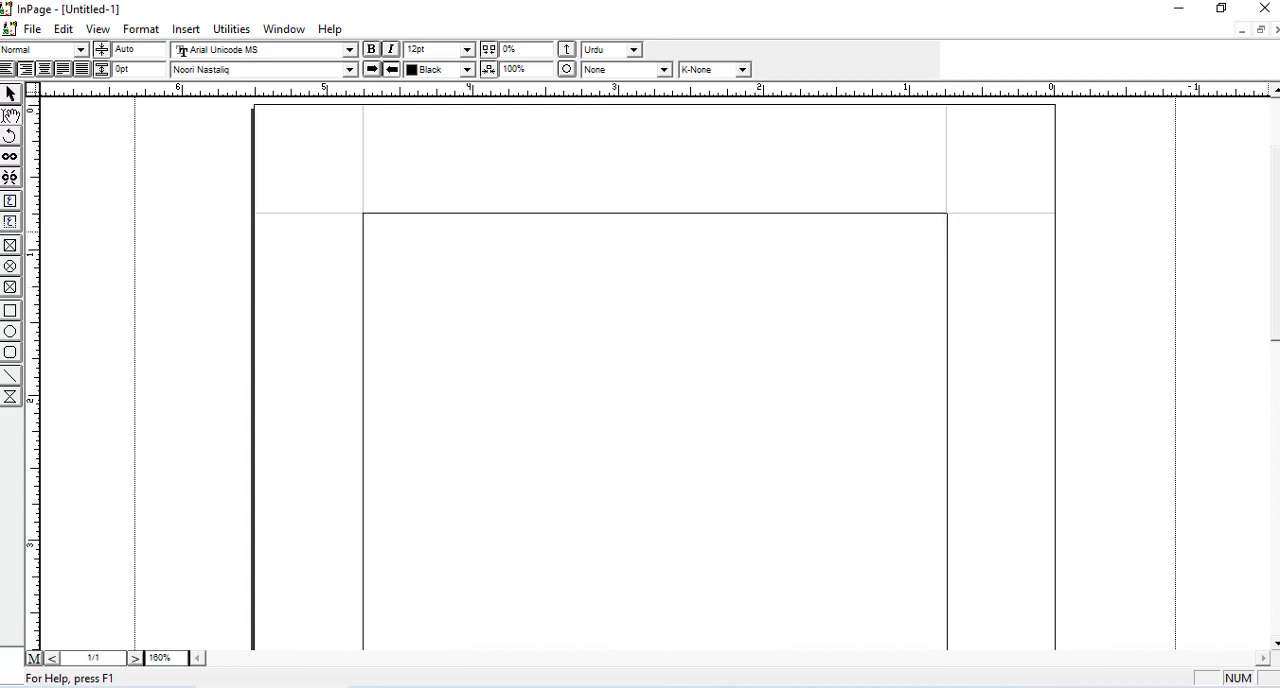
- Inspect the new page's margins down to its lower edge, and view the page fitted and at 50%, 100% and 200% zoom
left_click_drag(1275, 467, 1275, 492)
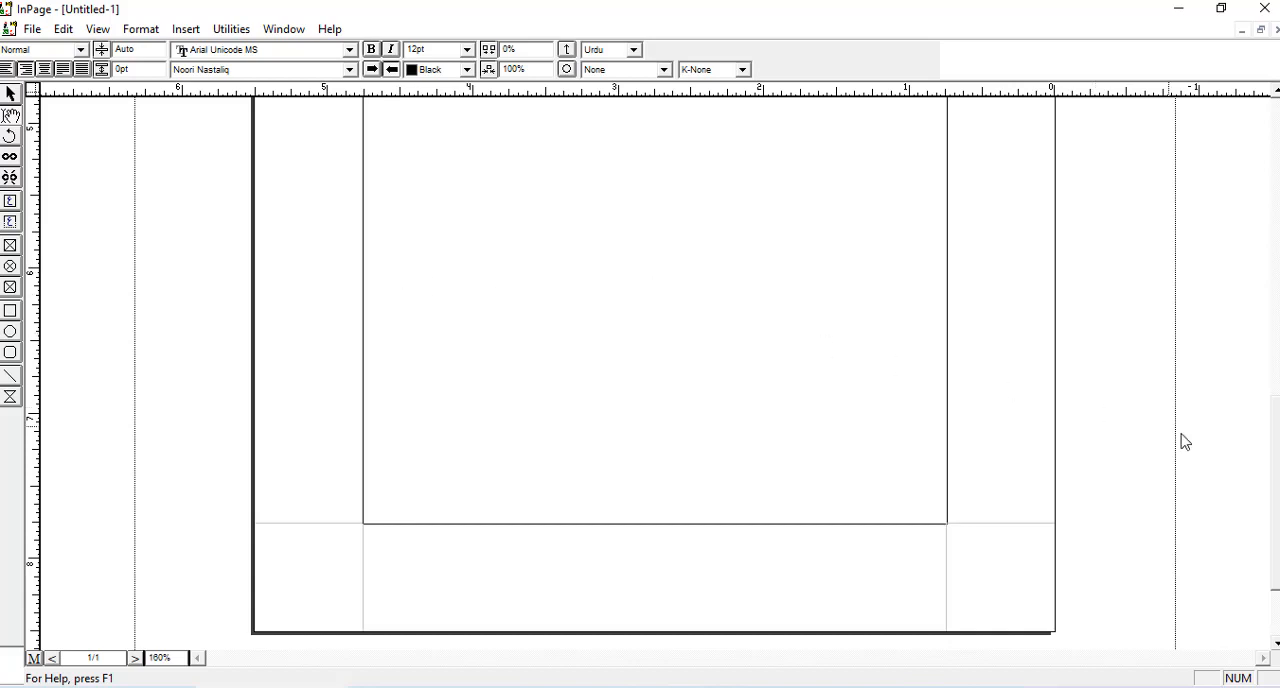
left_click_drag(1276, 555, 1276, 406)
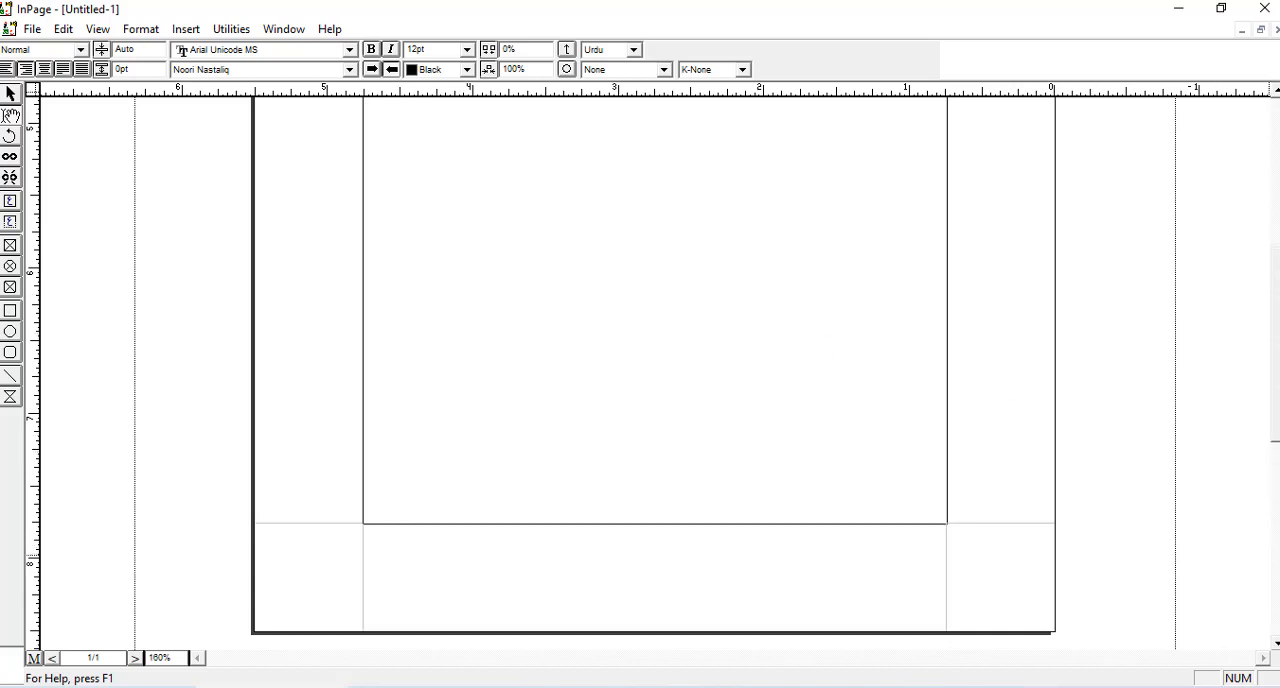
left_click(1276, 160)
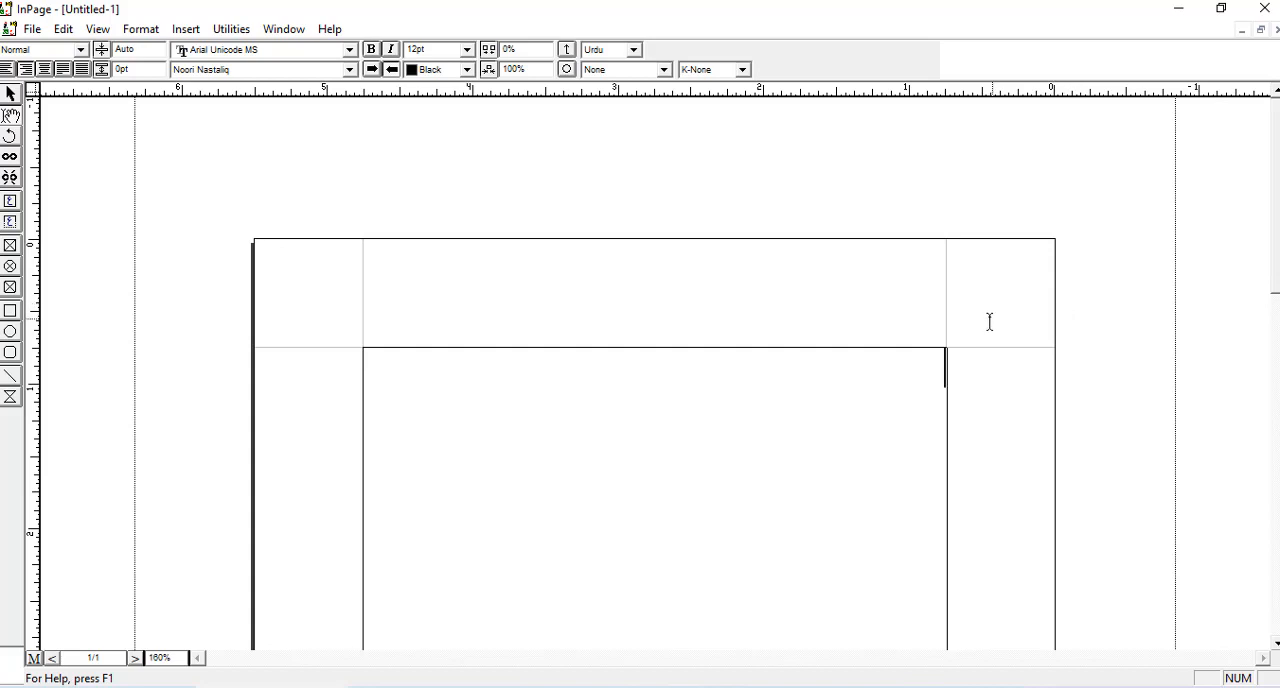
key("ctrl+0")
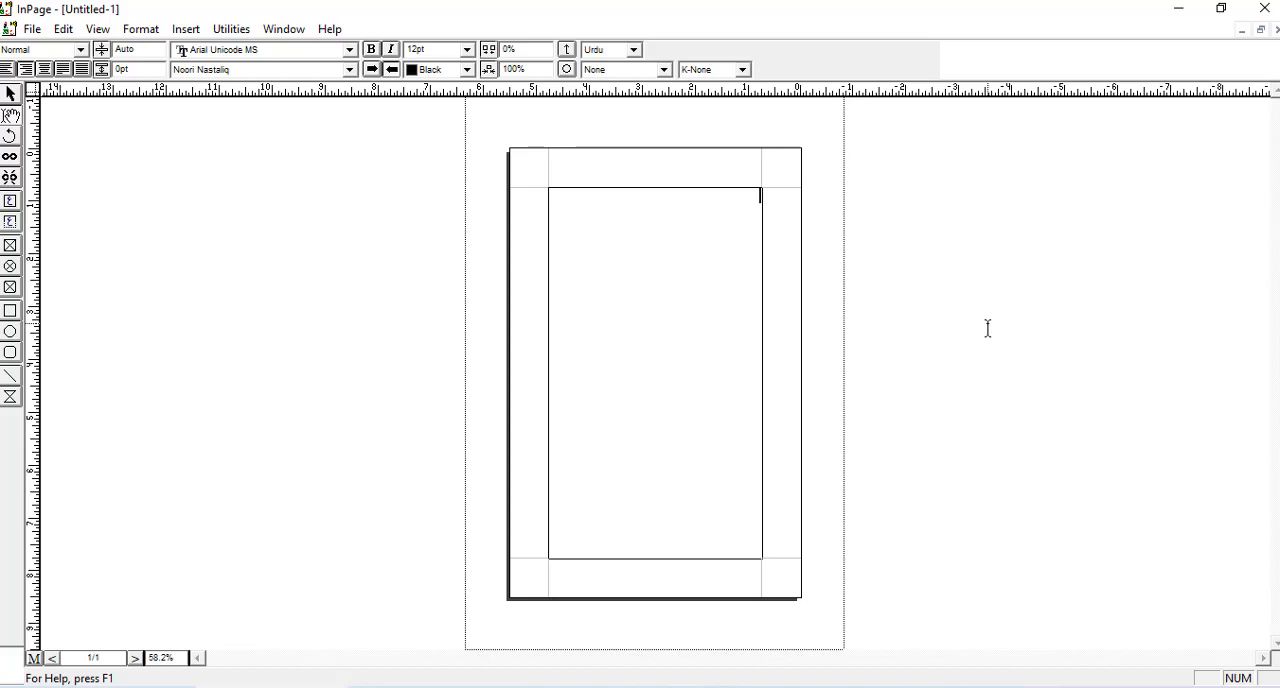
key("ctrl+5")
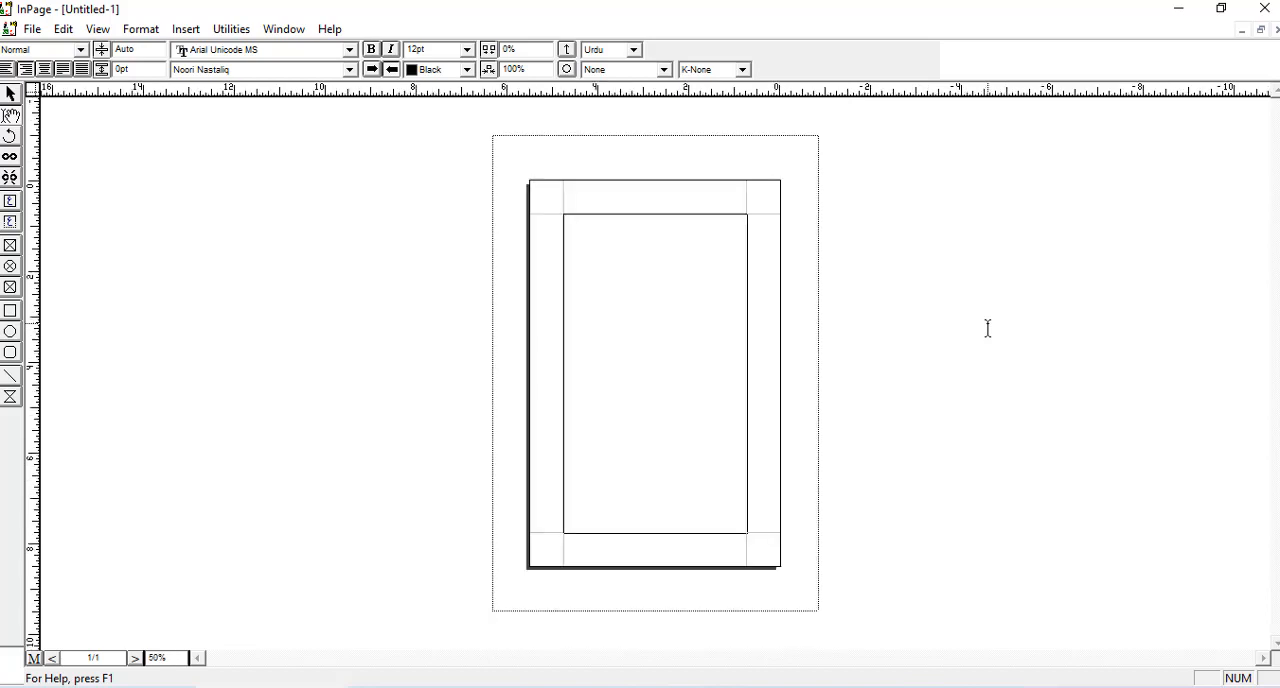
key("ctrl+1")
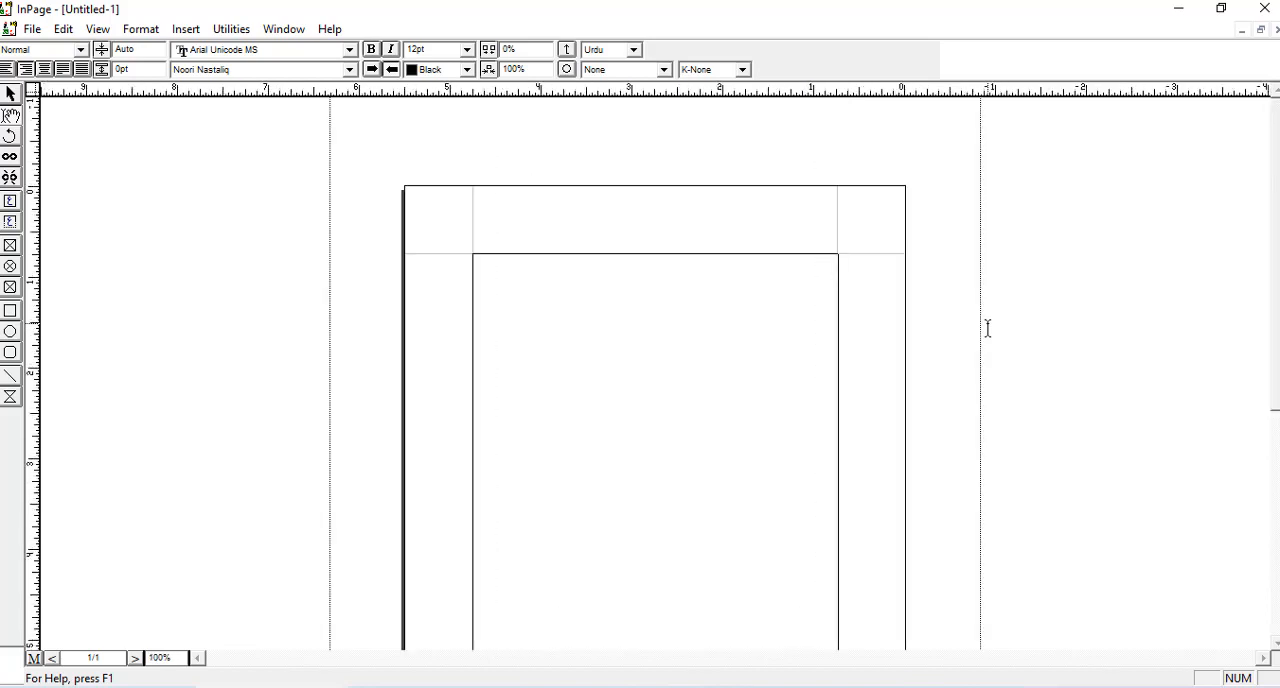
key("ctrl+2")
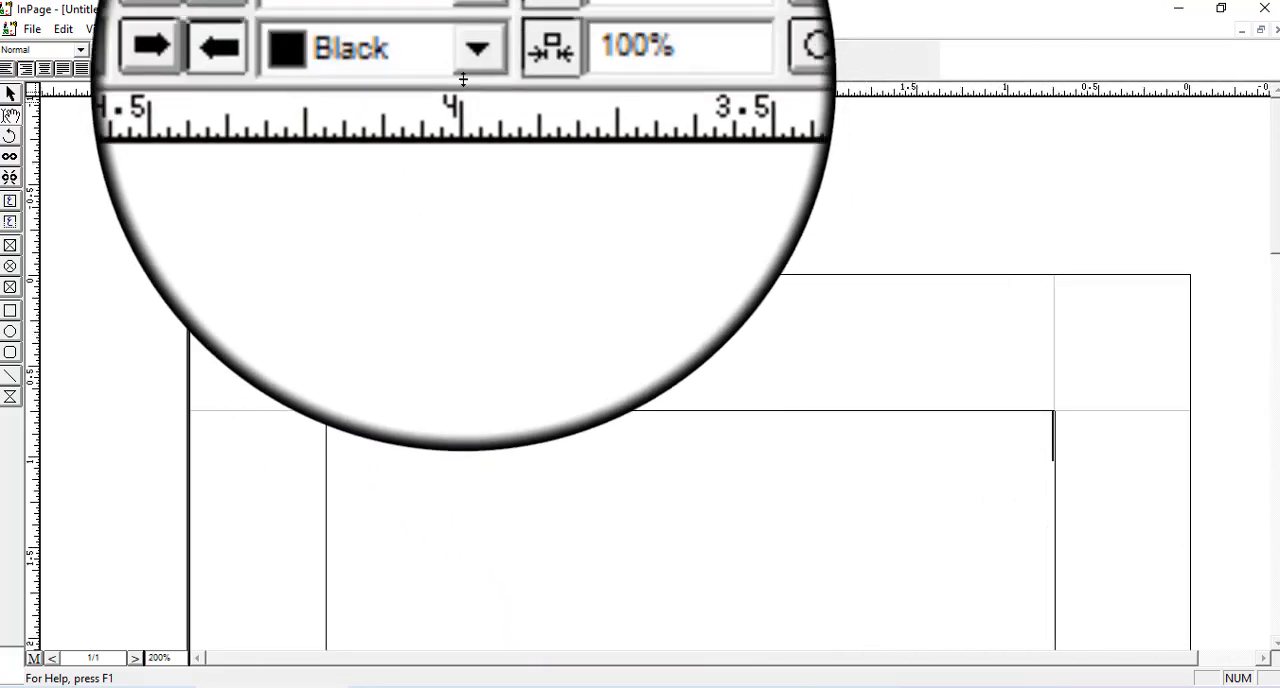
- Set the font size to 13 pt and the character spacing to 3% for the page's text
left_click(466, 56)
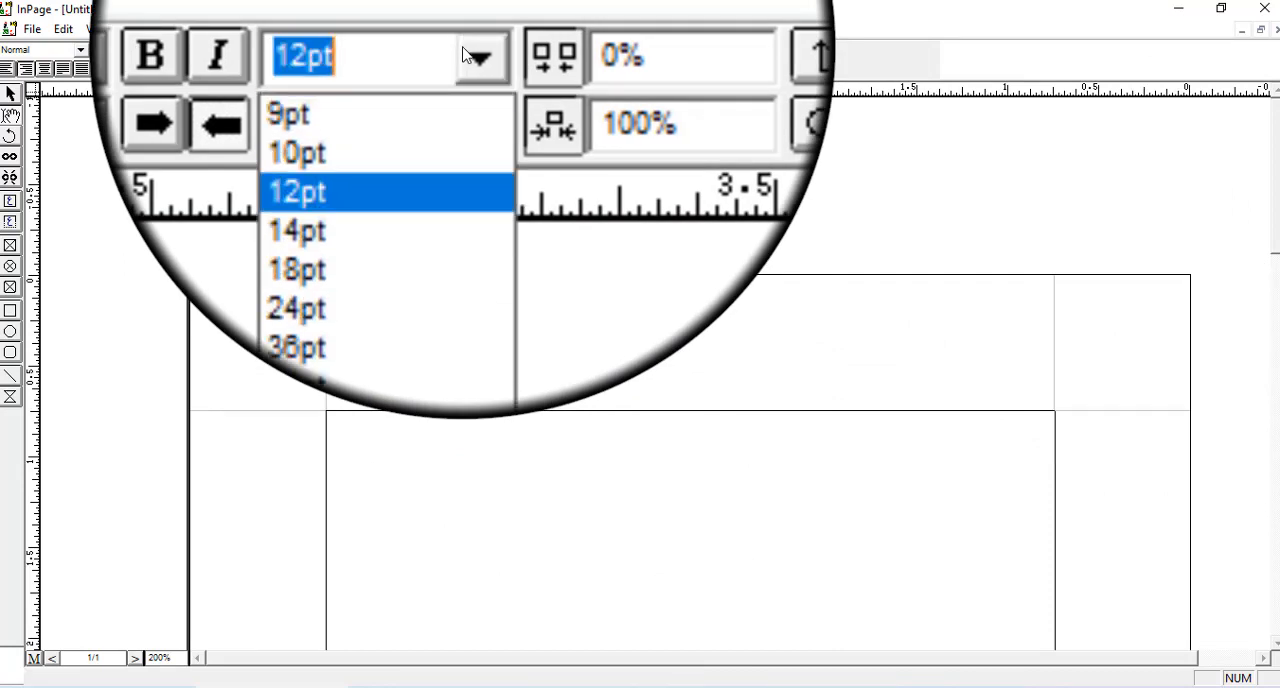
type("13")
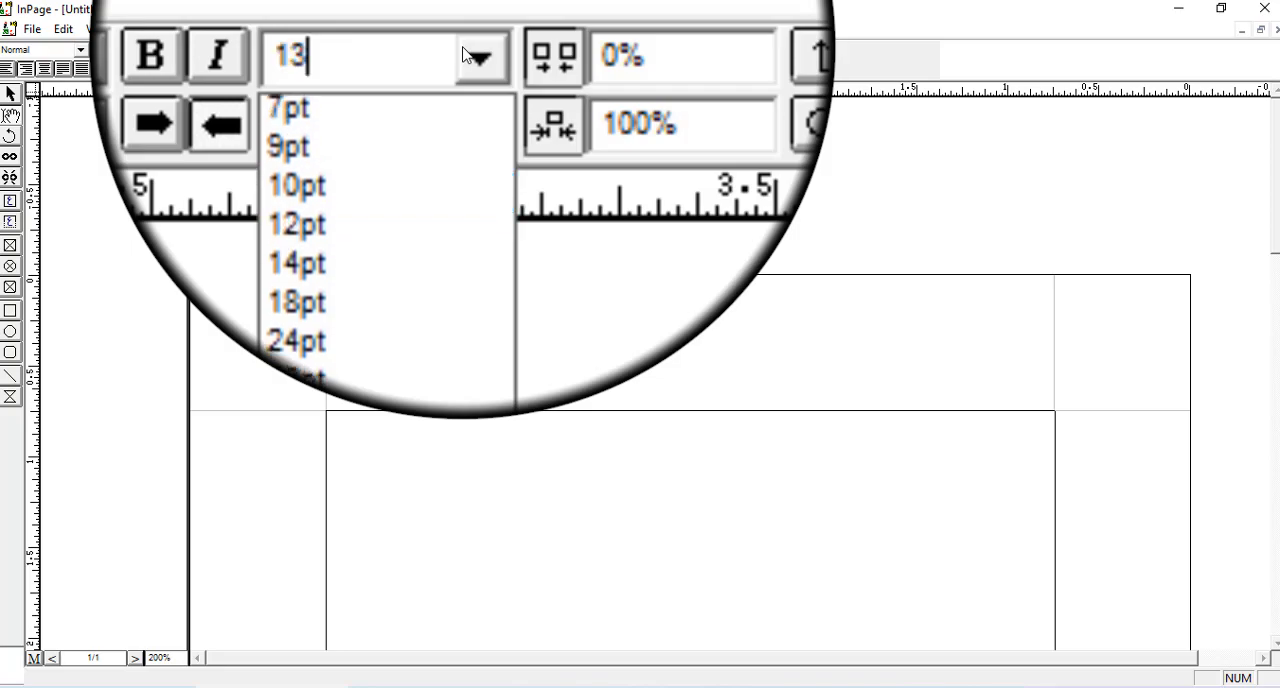
key("Return")
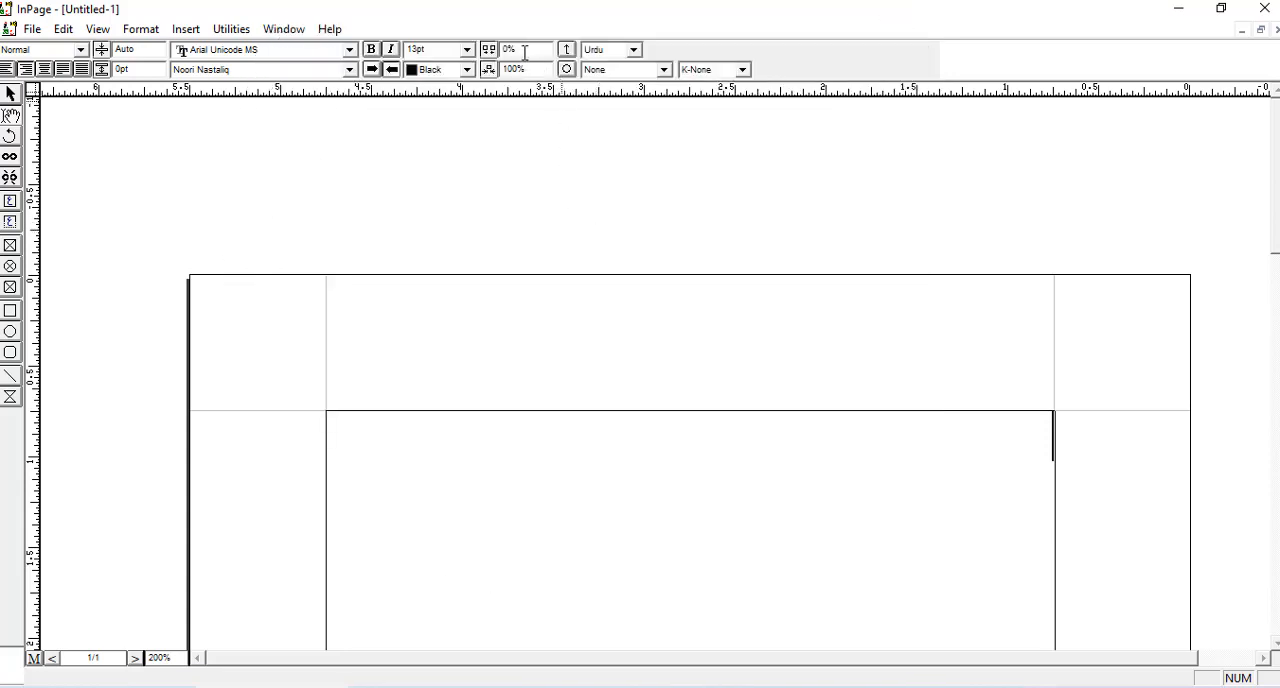
double_click(524, 52)
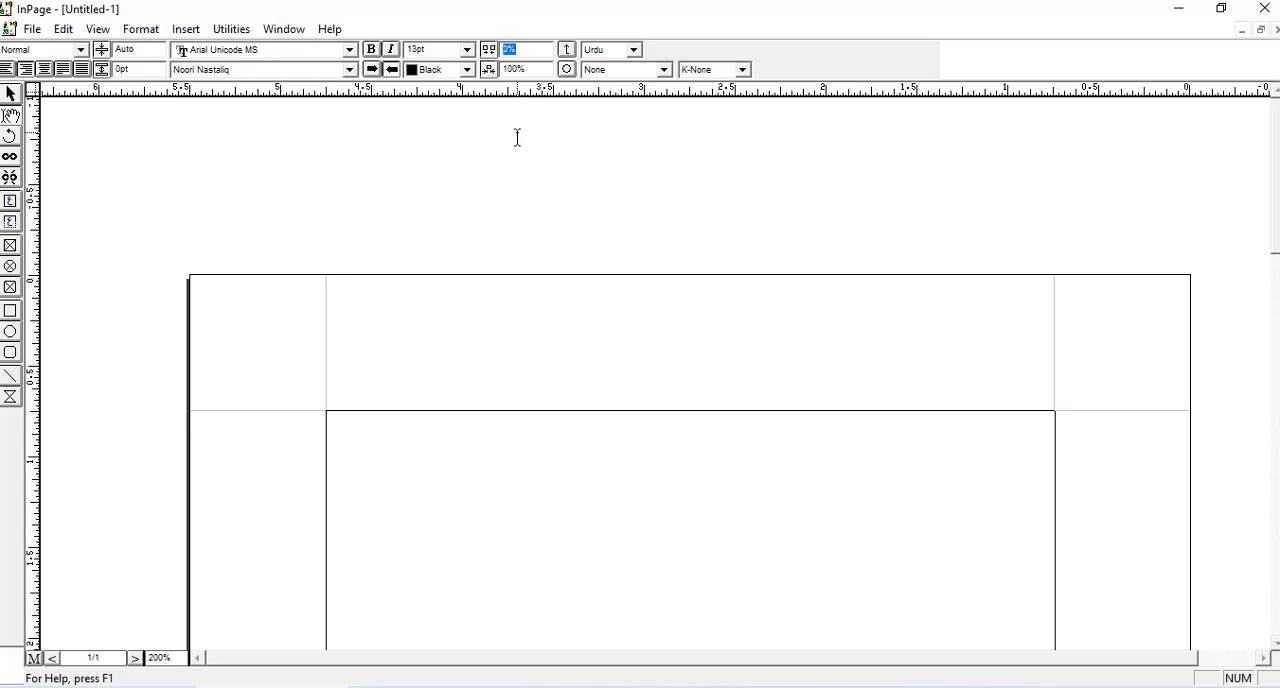
type("3")
key("Return")
scroll(1180, 297, "down", 2)
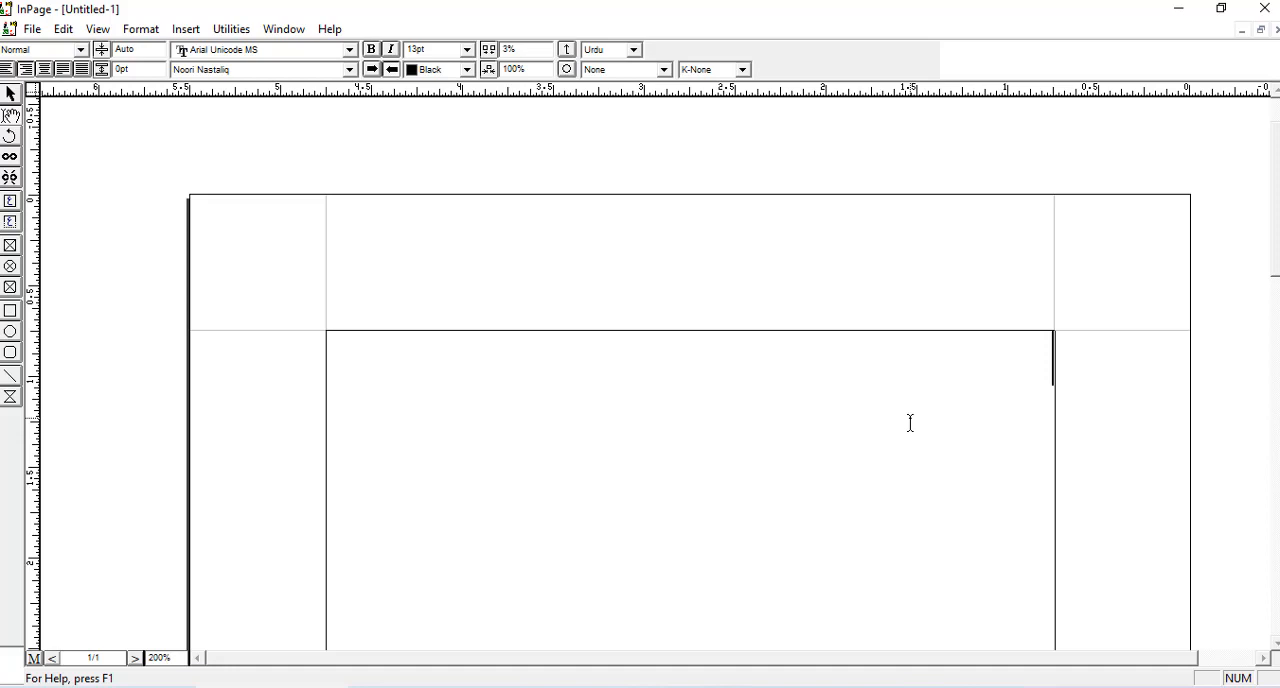
type("ں")
type("و")
type("ف")
key("ctrl+a")
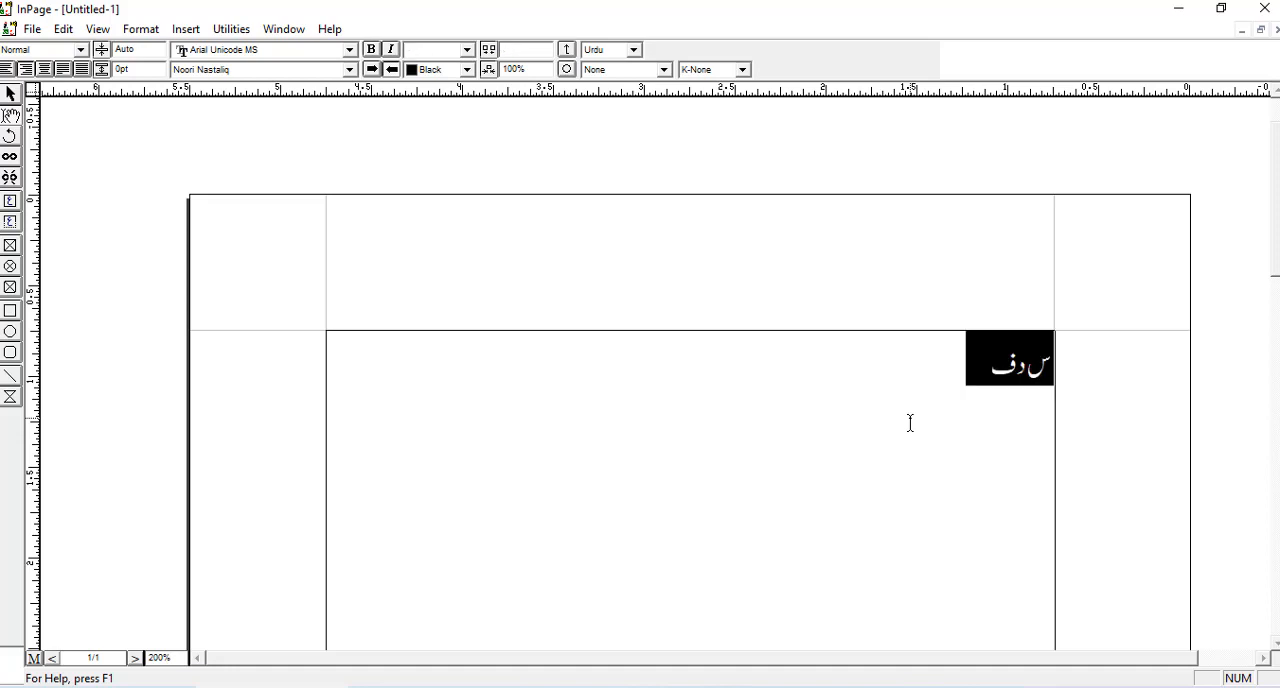
key("BackSpace")
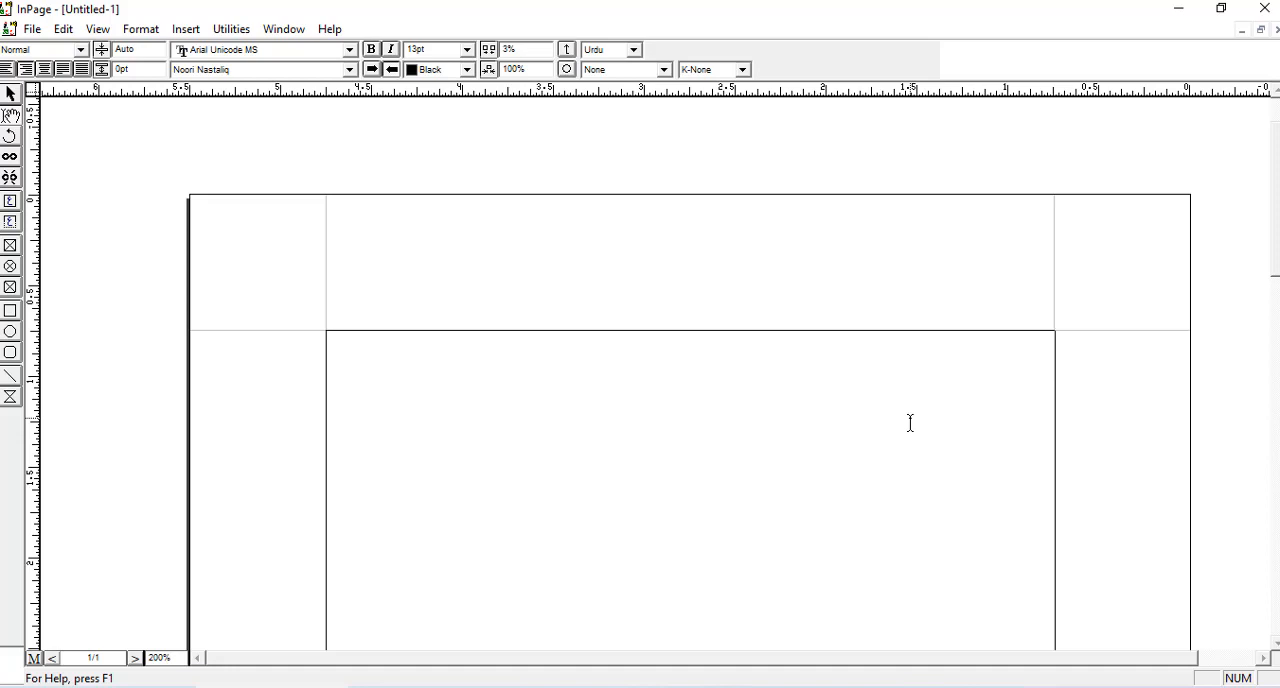
- Write the paragraph's opening sentence at the start of the page: "الحمدللہ ہم نے اردو یعنی ان پیج کا آن لائن کورس شروع کر دیا ہے"
type("الحمدلل")
type("ه")
type("ه")
type(" ہم نے")
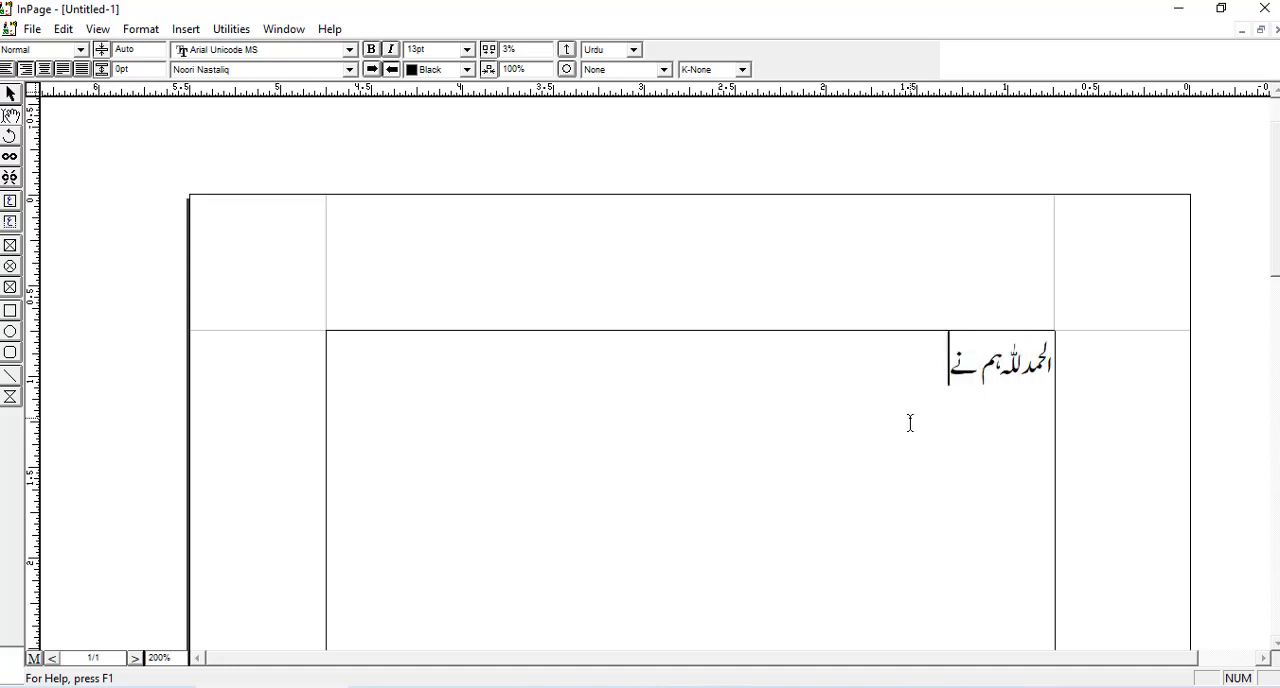
type(" اردو یعنی")
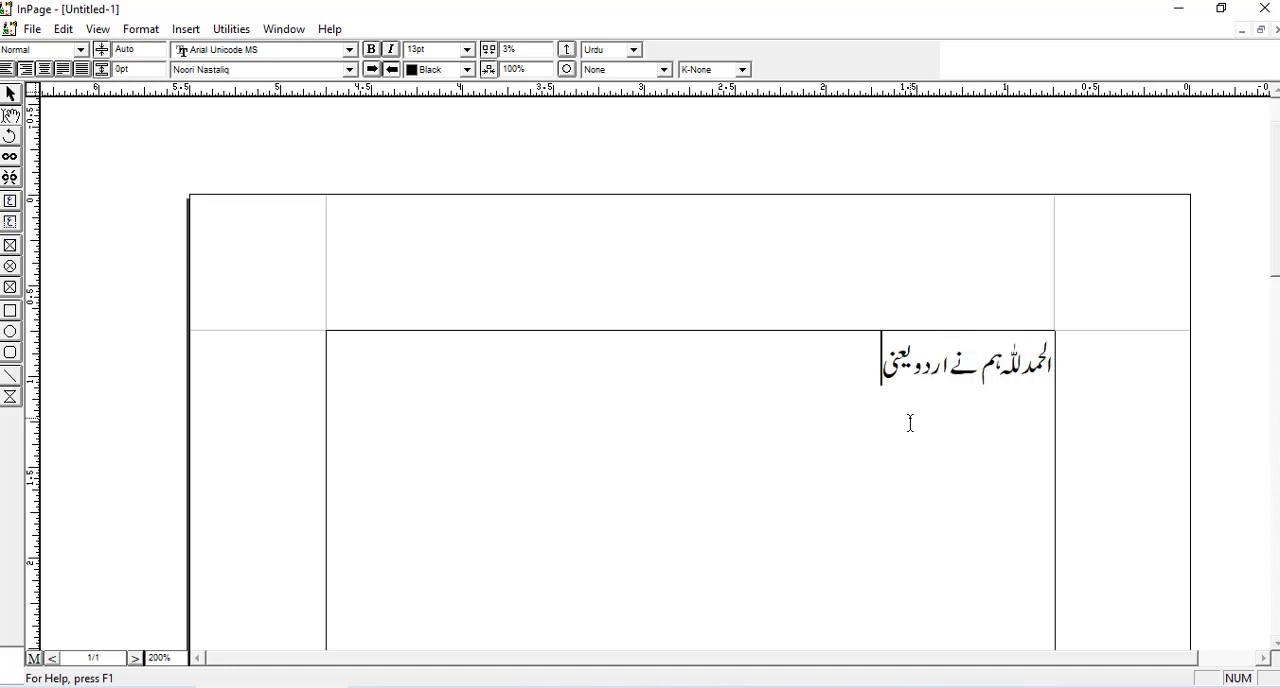
type(" ان پیج کا")
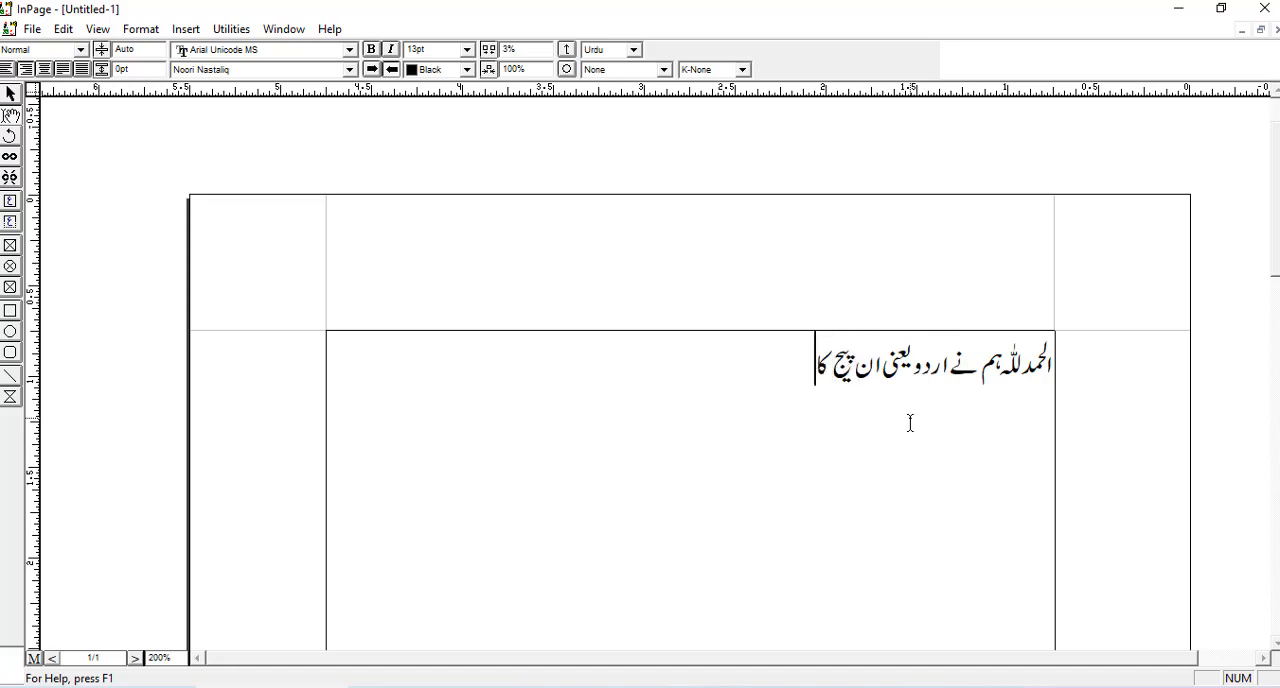
type(" آن لائن کو")
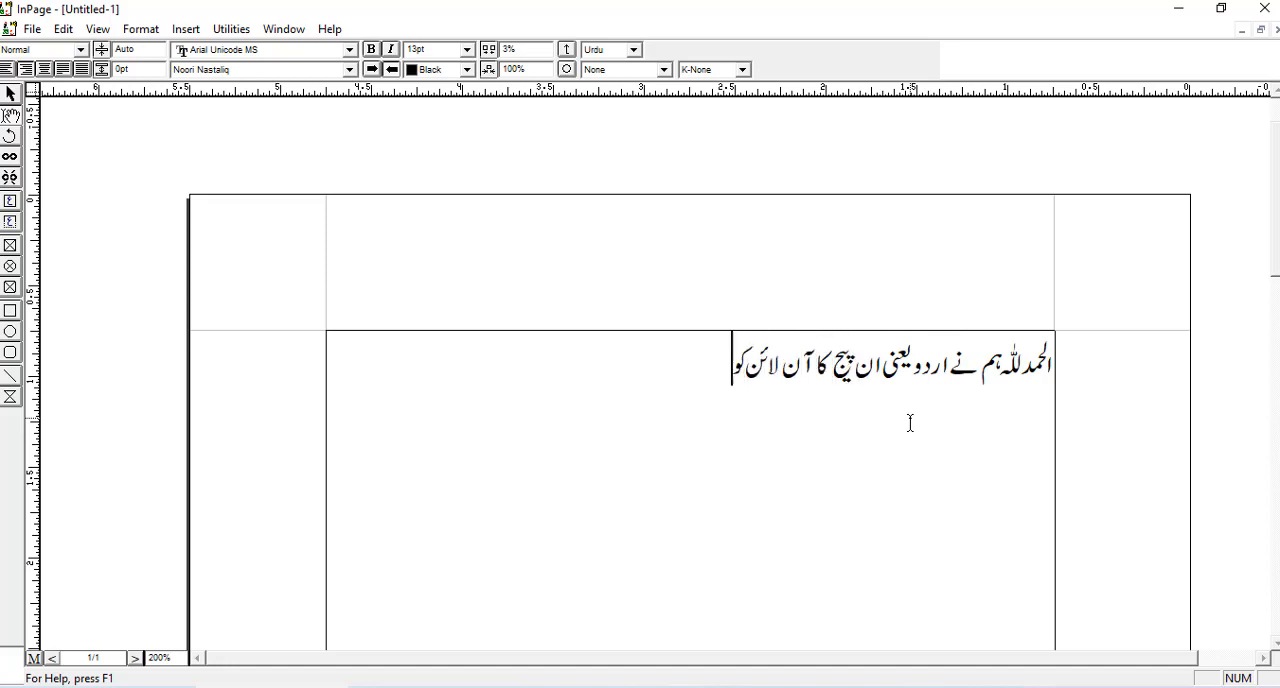
type("رس شروع کر دیا ہے")
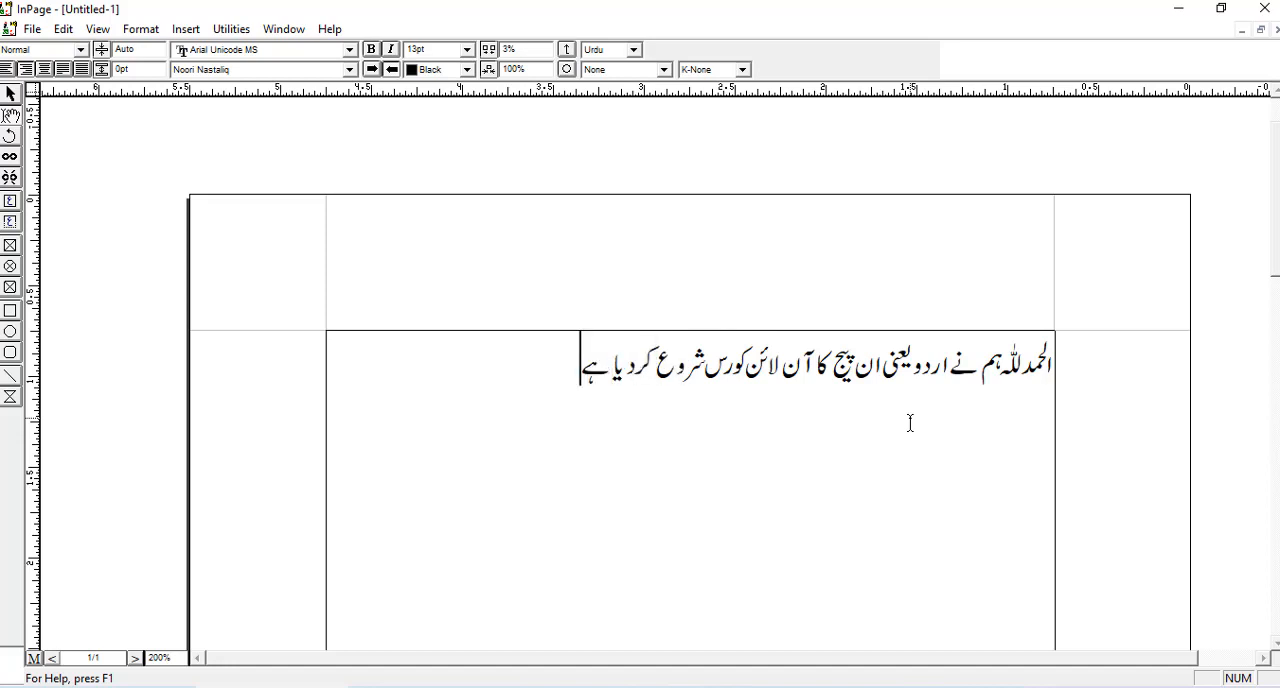
type("۔اللہ تعالی")
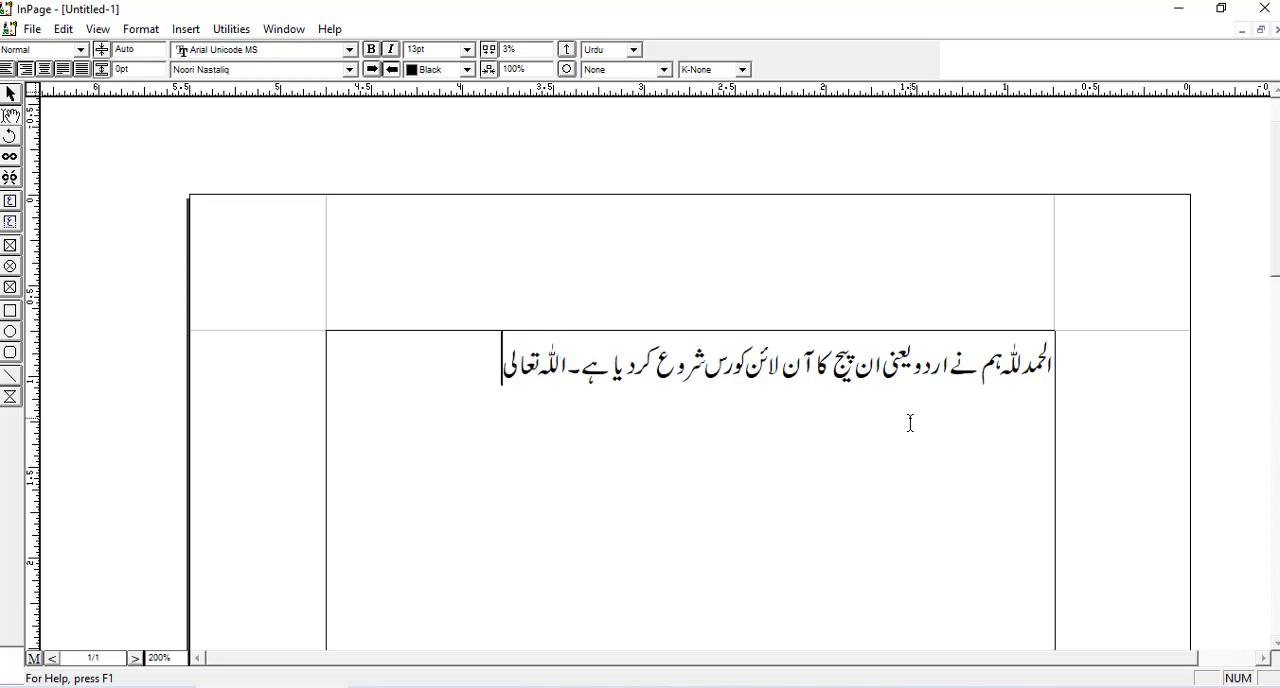
type(" سے دعا ہے")
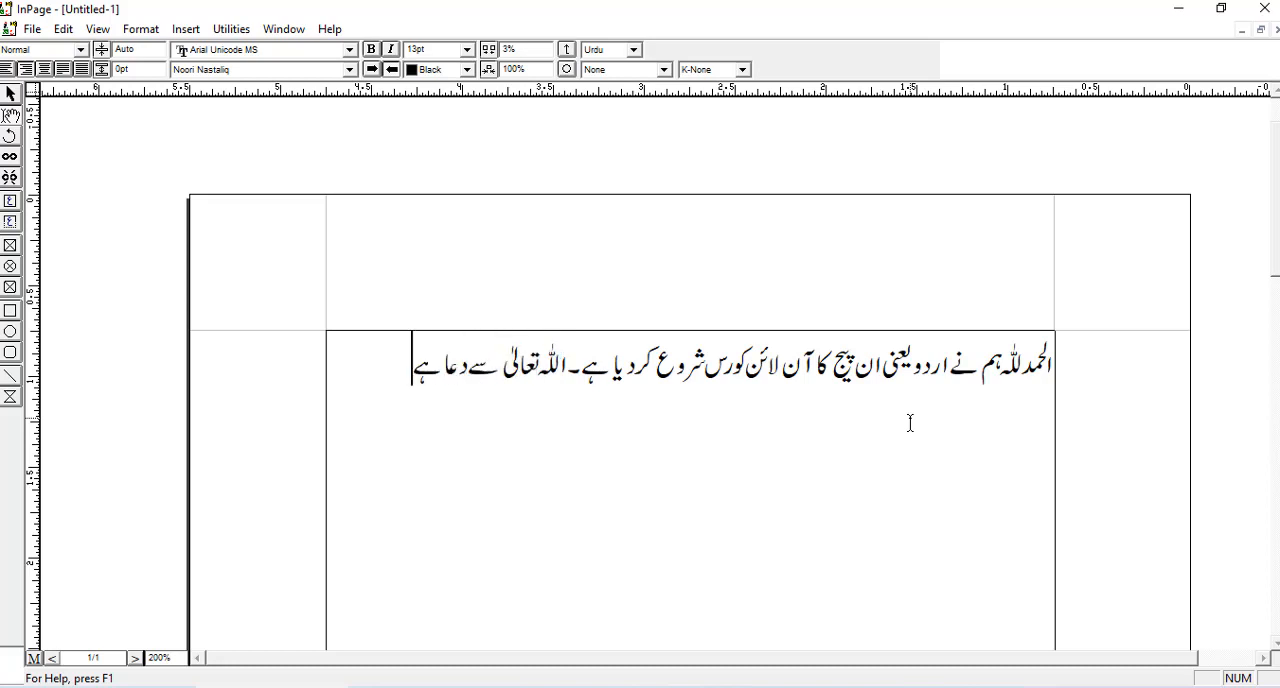
type(" کہ وہ اس کو ہمارے")
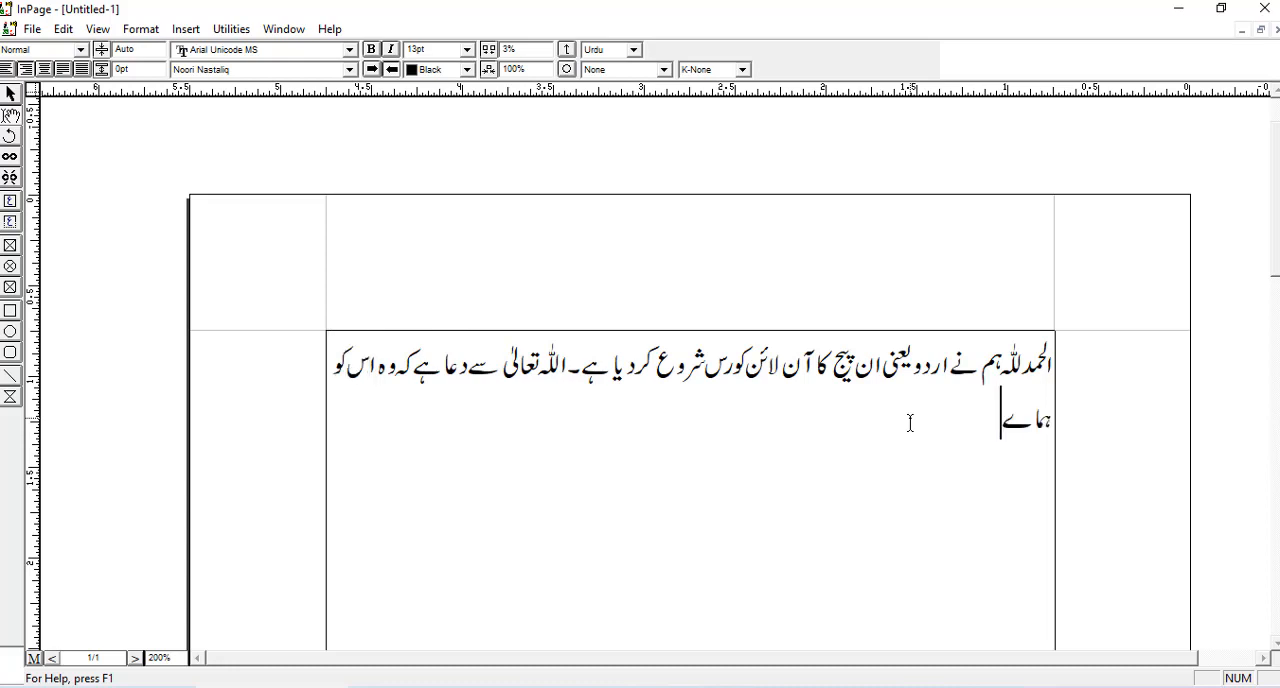
- Continue the paragraph with "۔ اللہ تعالیٰ سے دعا ہے کہ وہ اس کو ہمارے لیے اور تمام عالمِ اسلام کے لیے مفید بنائے۔ آمین"
key("BackSpace")
type("رے لیے اور")
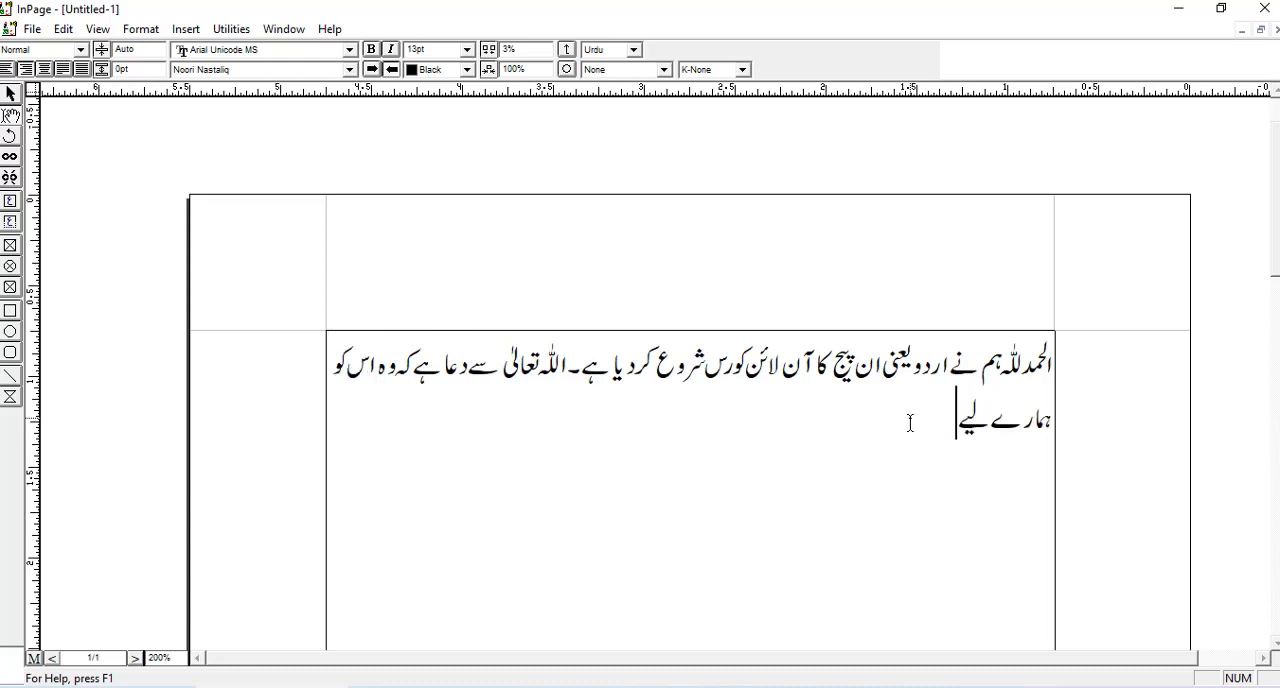
type("تمام عالمِ اسلام")
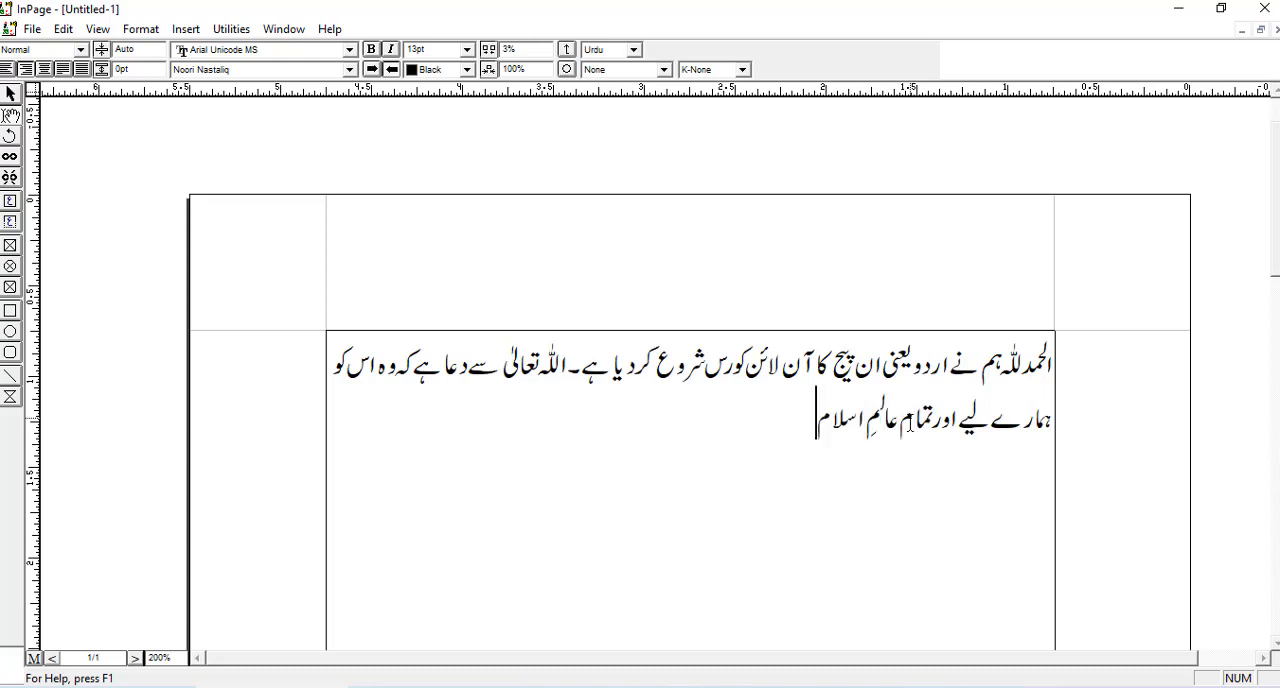
type(" کے لیے مفی")
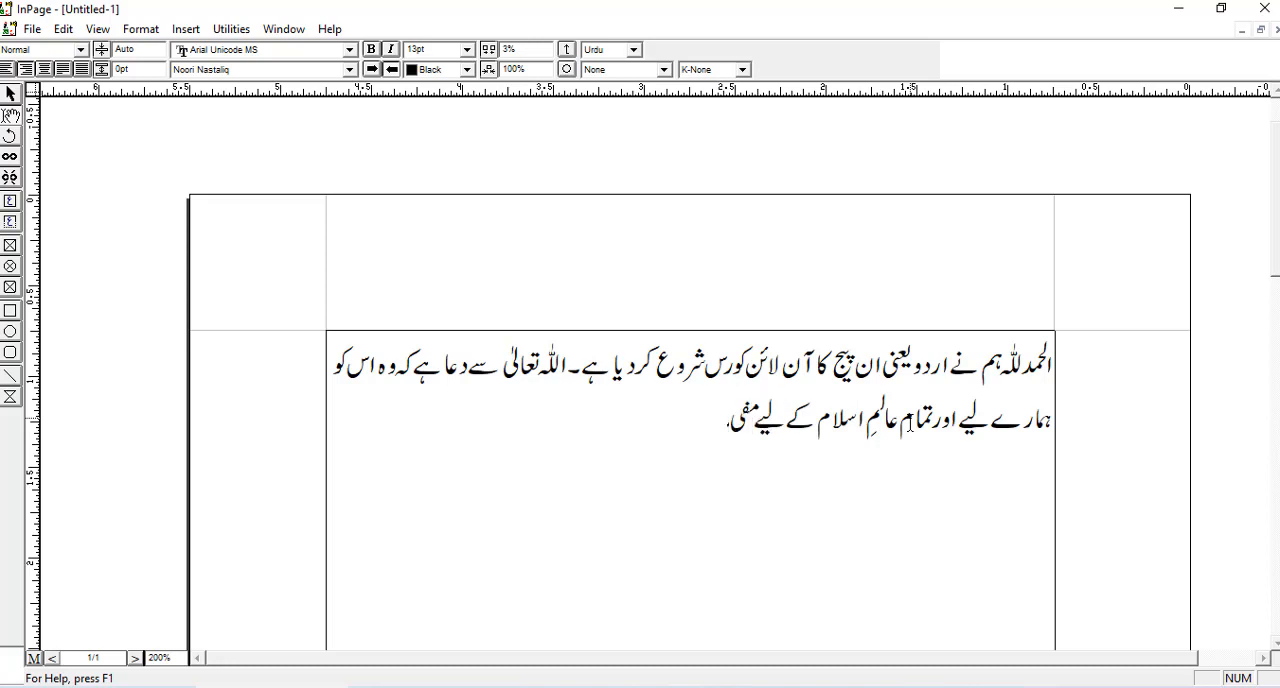
type("د بنائے۔ آمین")
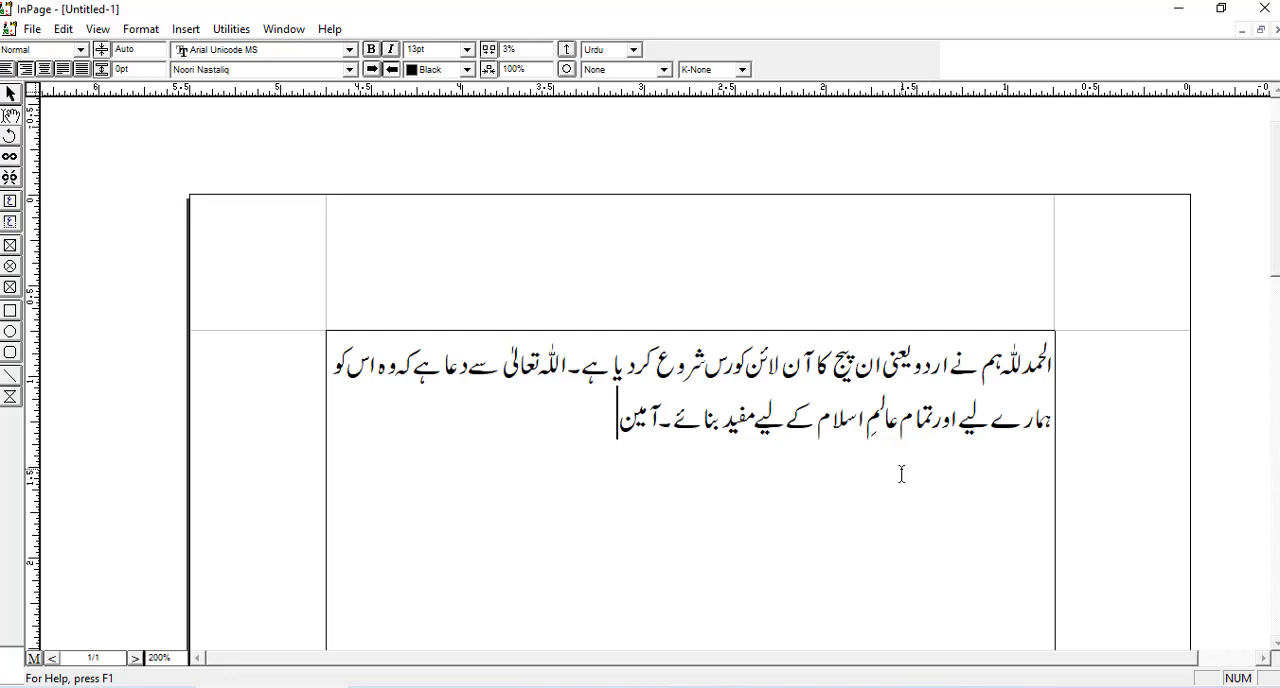
- Try the 1 MUHAMMADI QURANIC font on the whole paragraph, browse the available Urdu fonts, and restore Noori Nastaliq
left_click_drag(648, 430, 1050, 362)
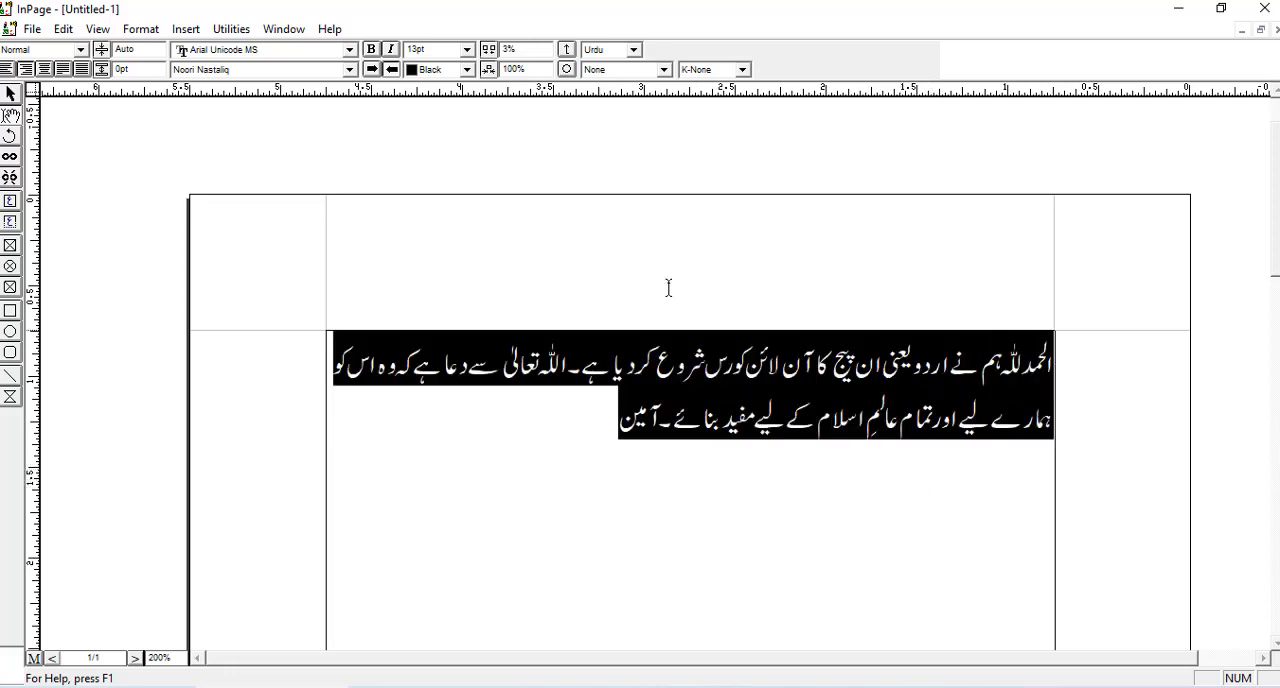
left_click(350, 70)
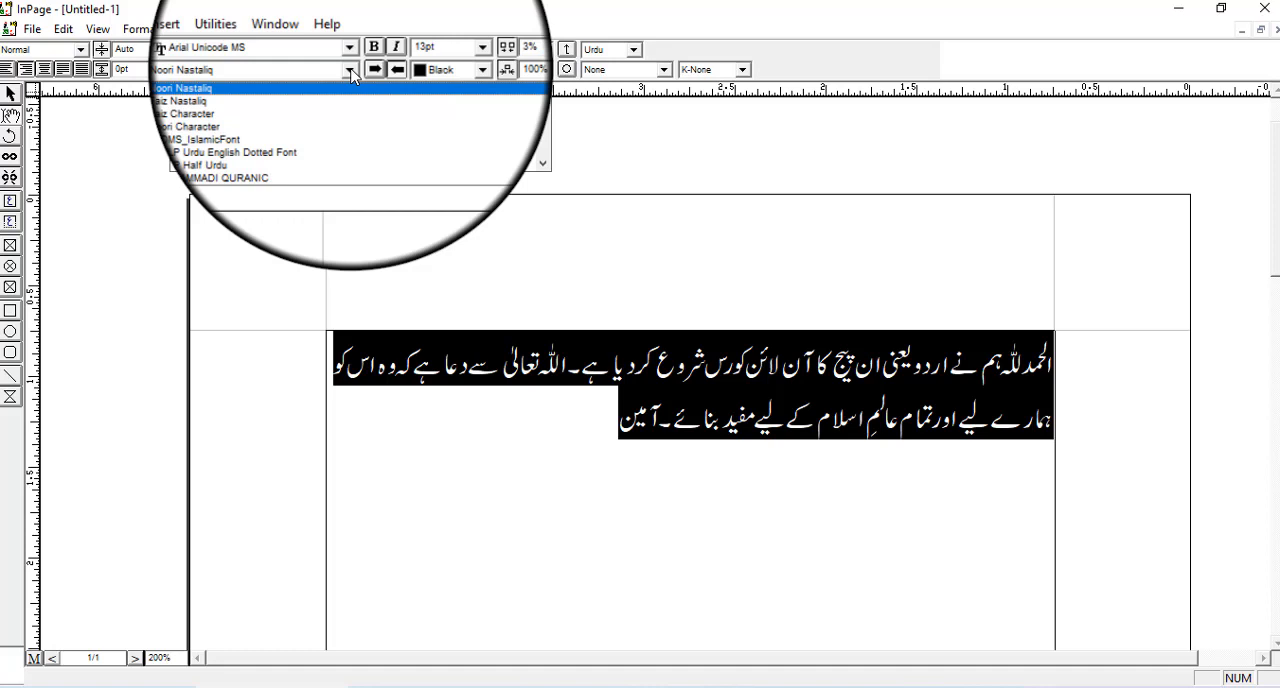
left_click(343, 166)
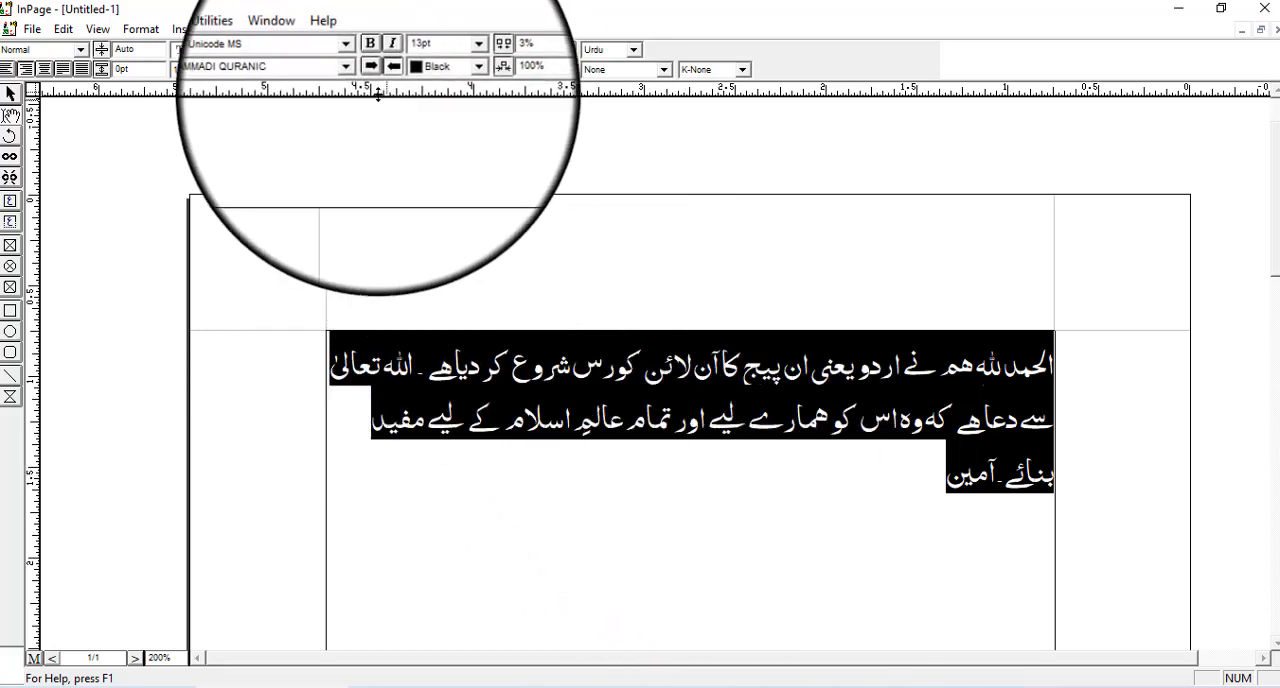
left_click(349, 69)
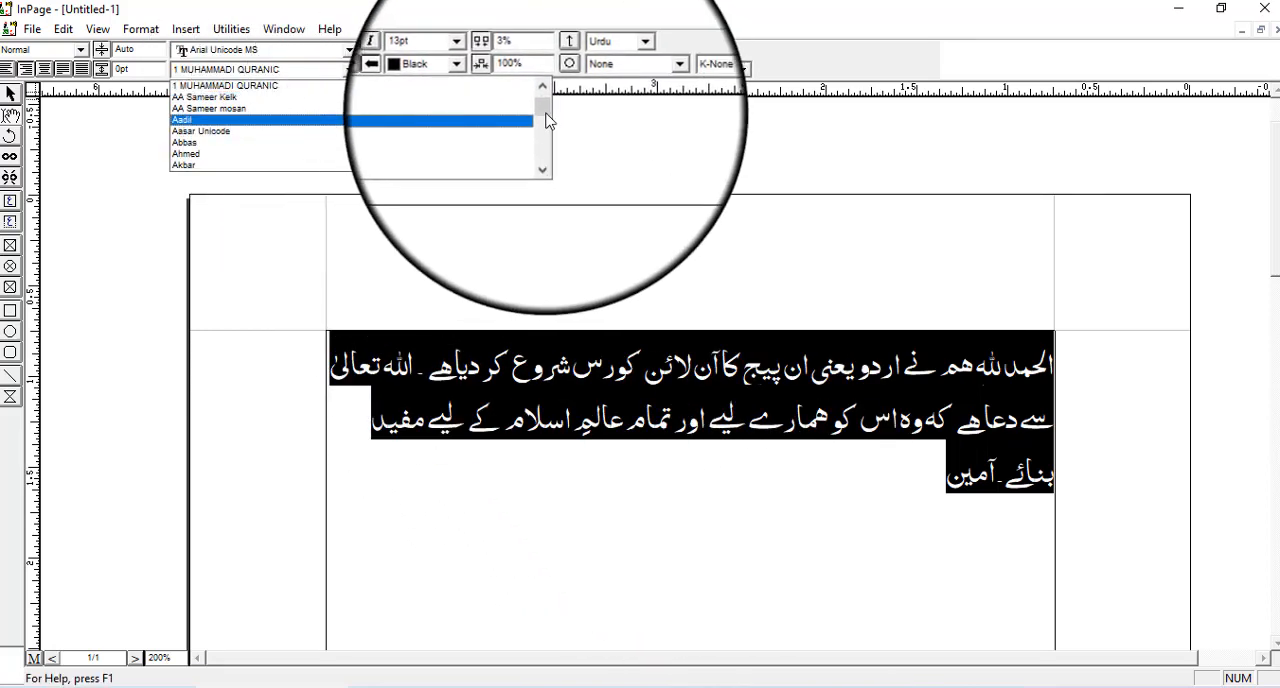
left_click_drag(546, 112, 541, 163)
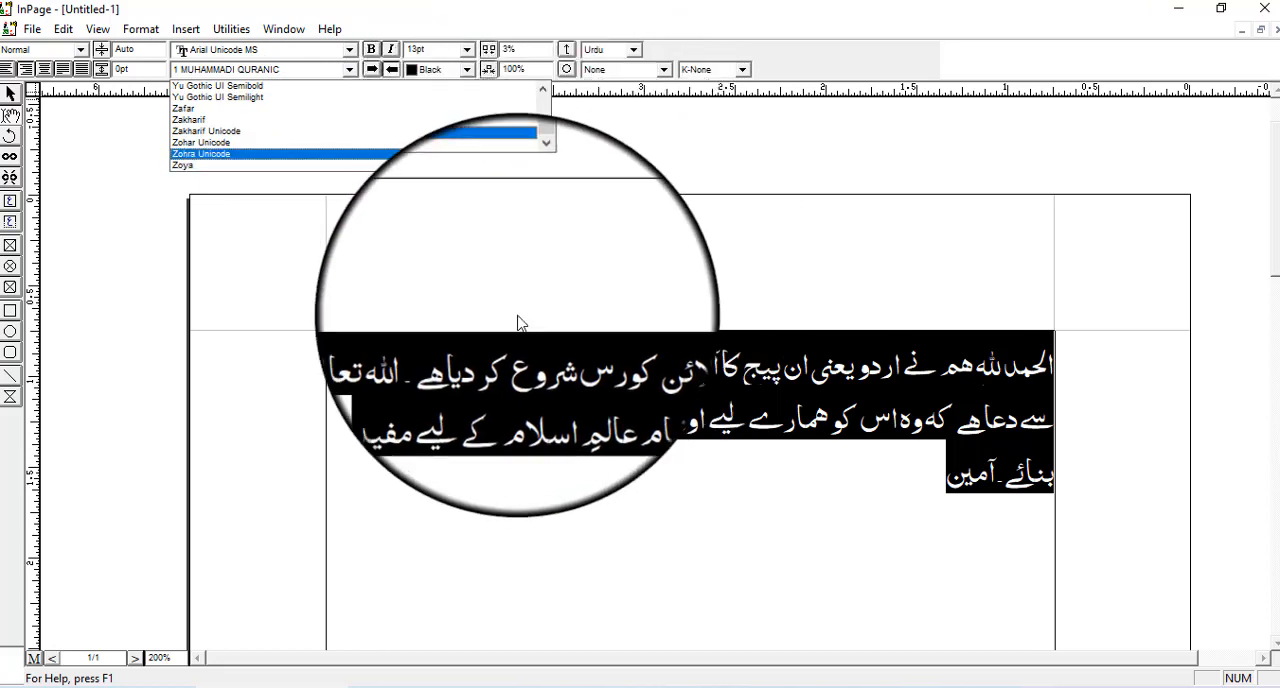
left_click_drag(542, 148, 537, 94)
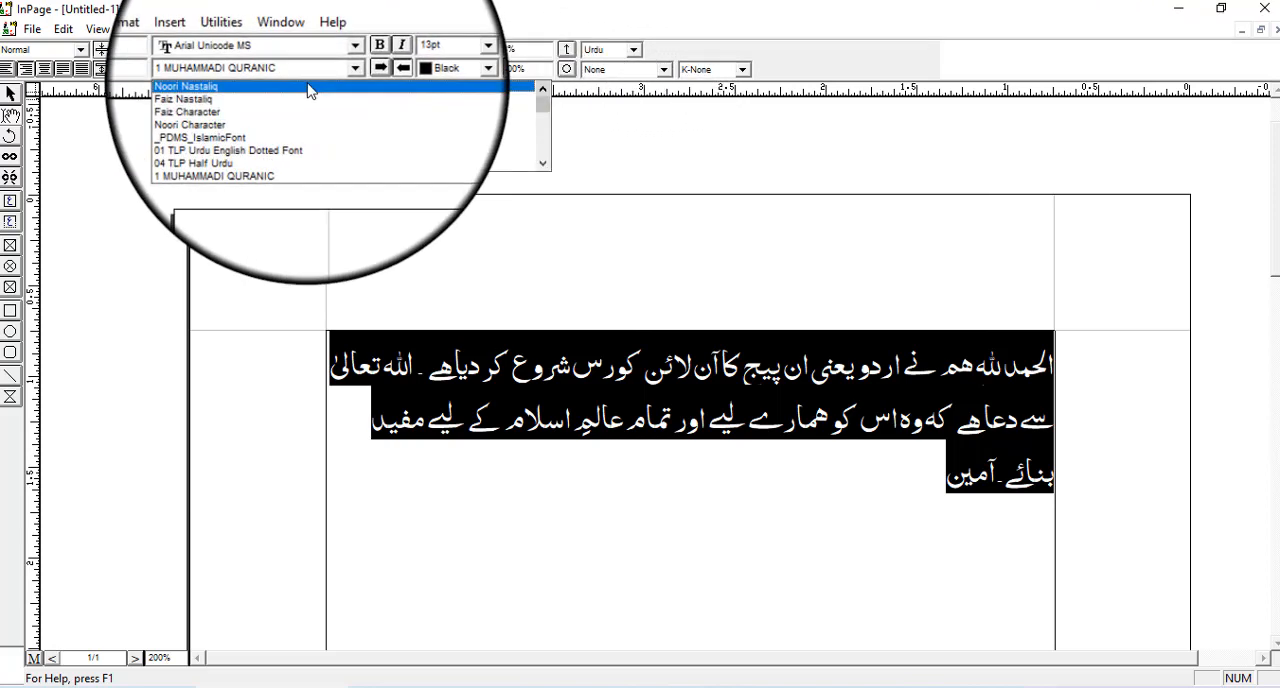
left_click(309, 88)
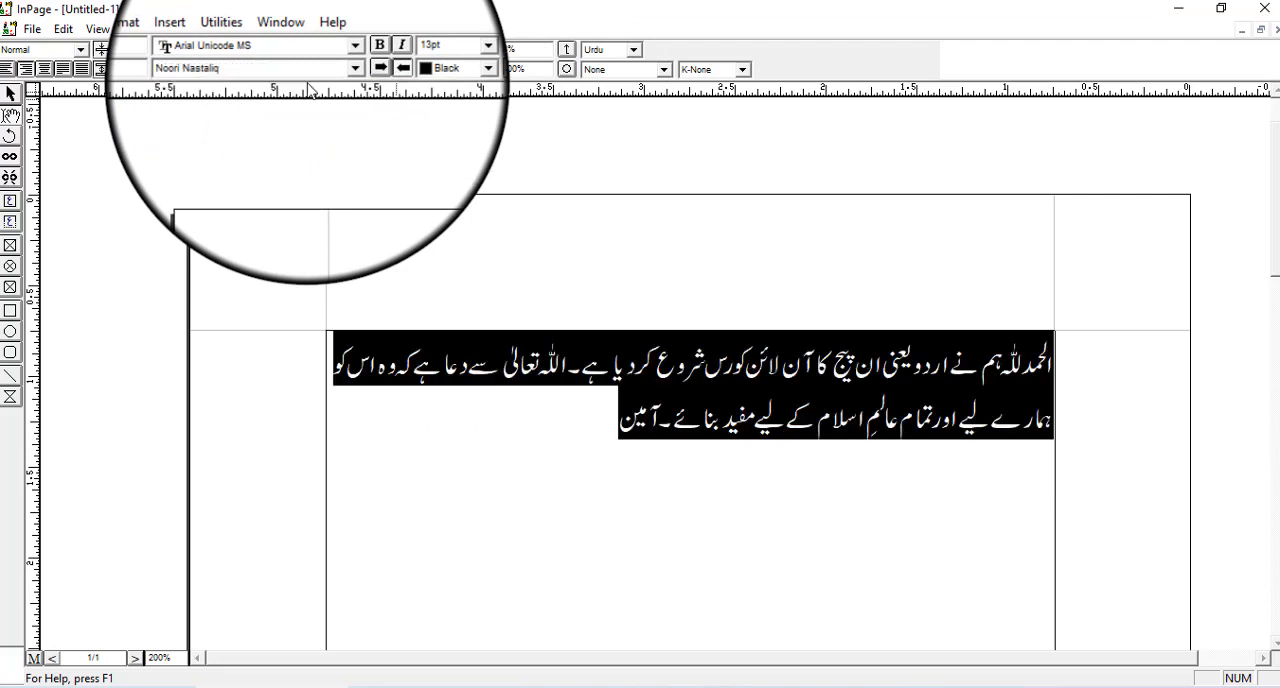
left_click(570, 445)
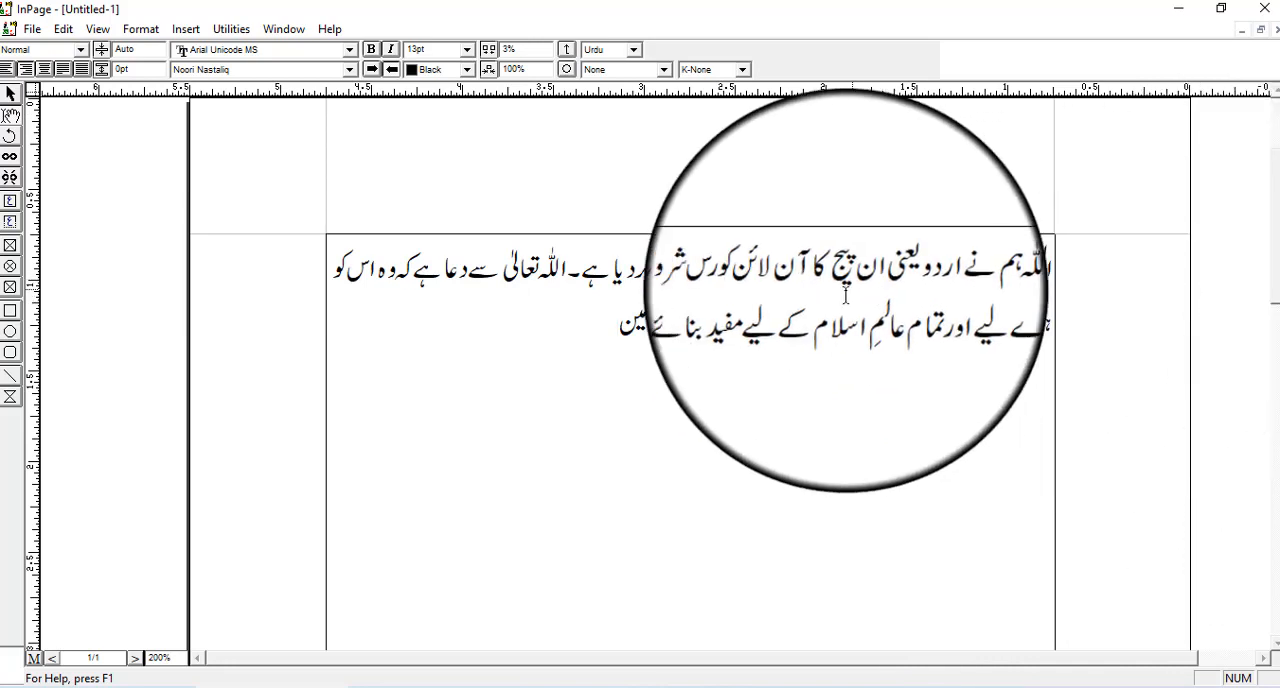
- Save the document to the Desktop as an InPage file named "our first lesson in urdu"
left_click(31, 33)
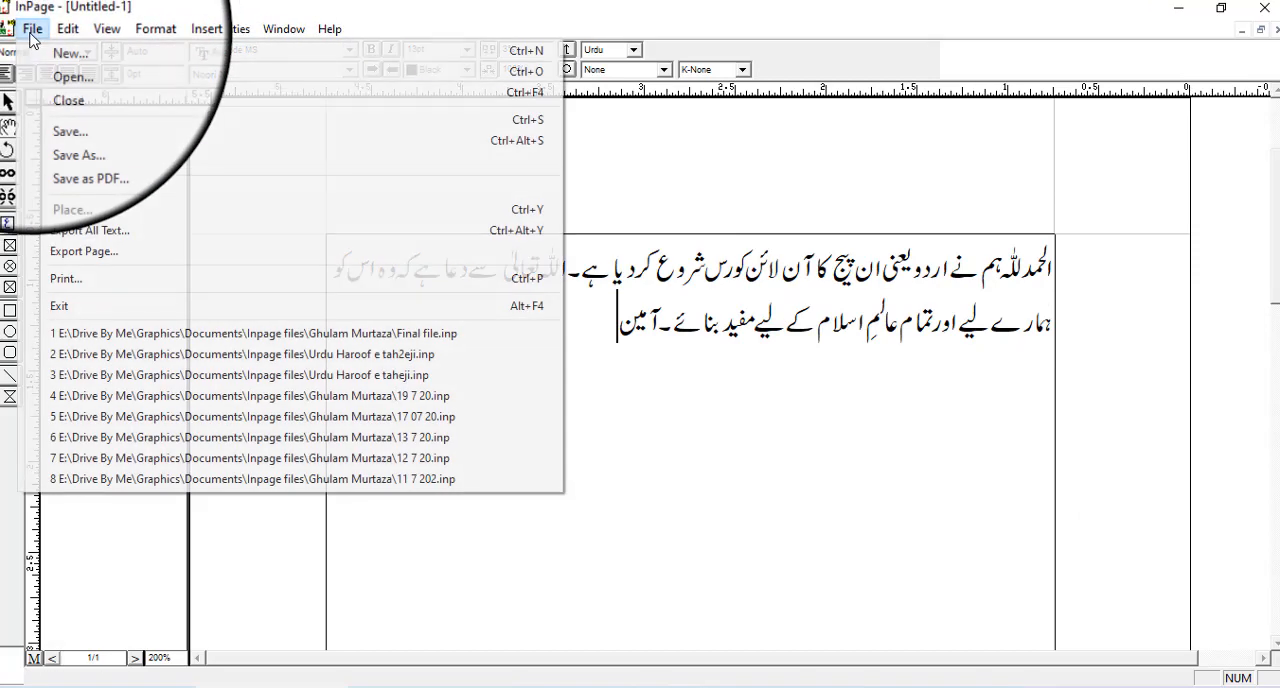
left_click(131, 122)
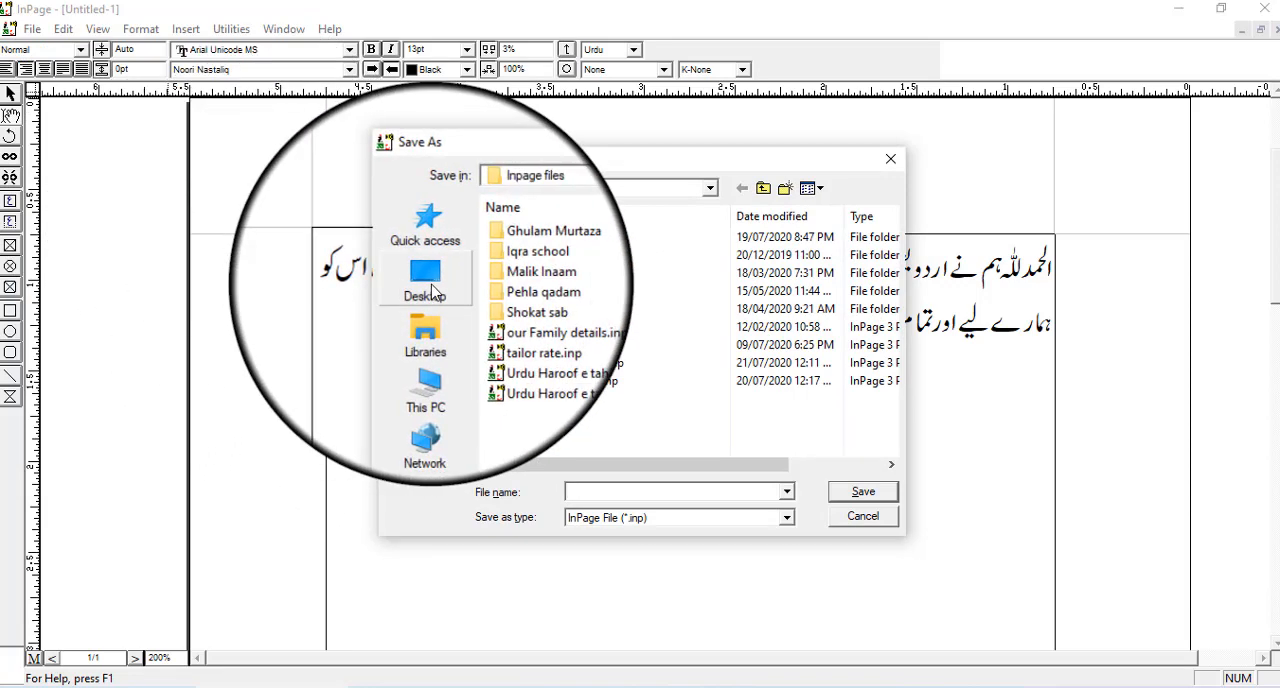
left_click(432, 290)
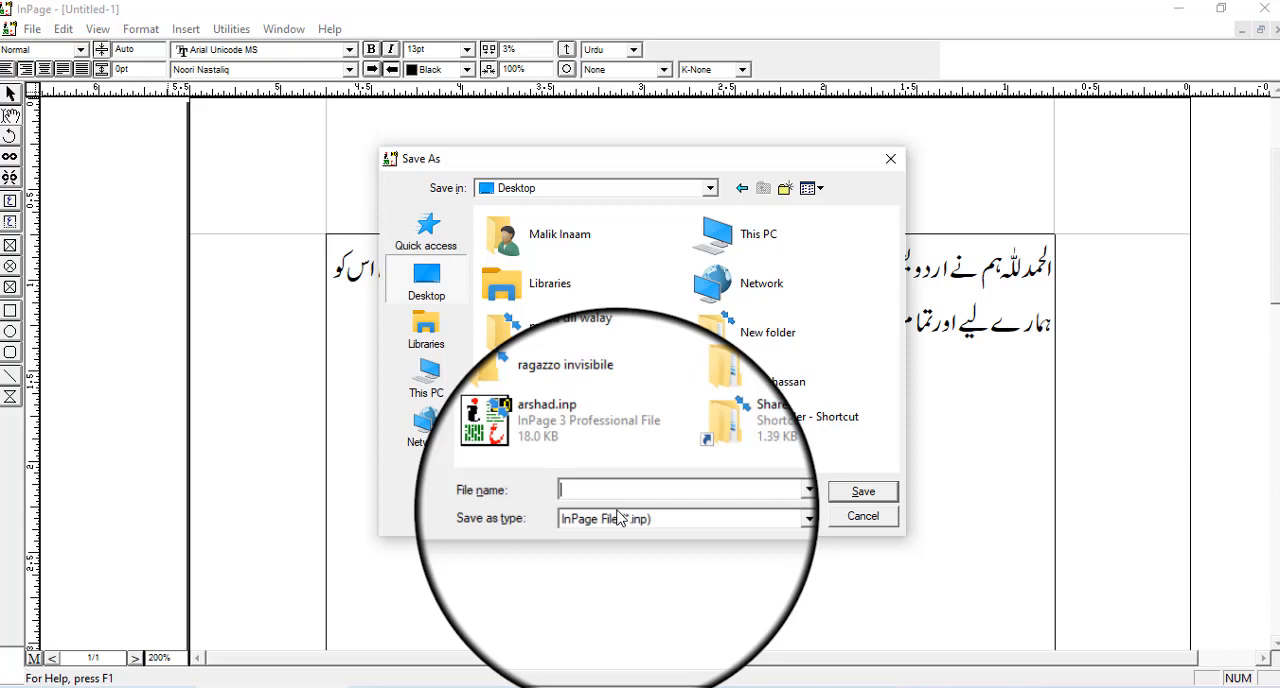
type("our first lessio")
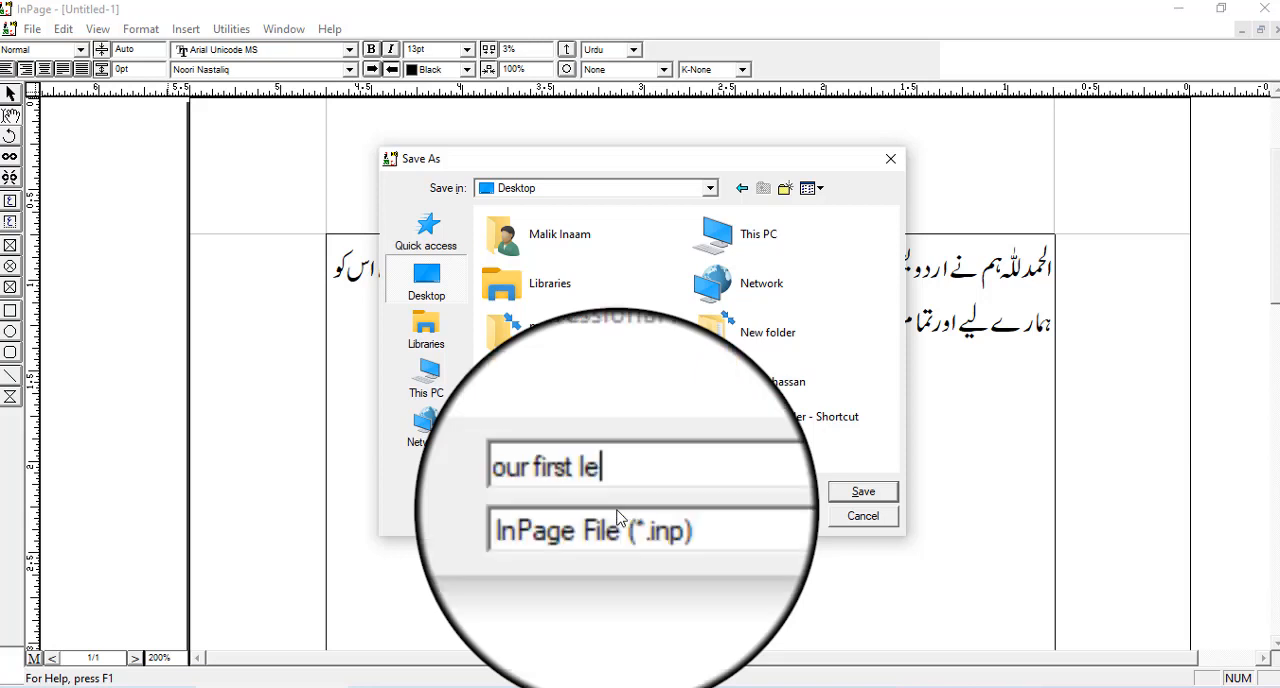
key("BackSpace")
key("BackSpace")
type("o")
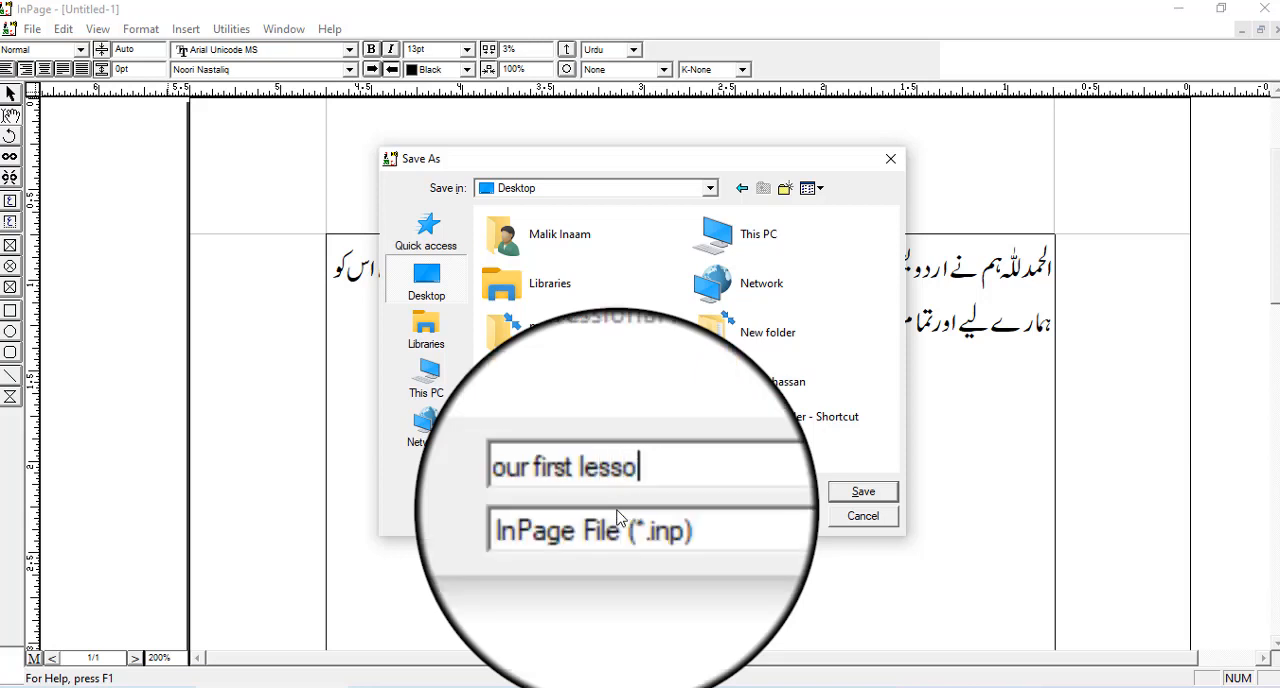
type("n in u")
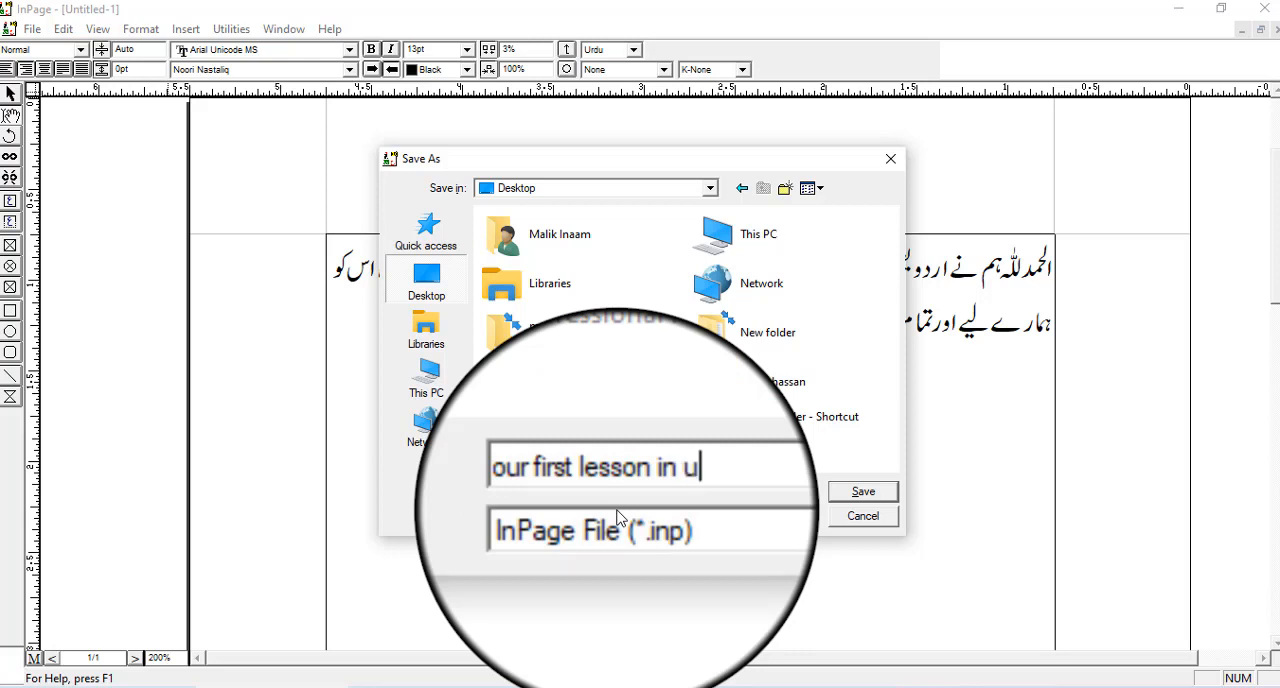
type("rdu")
key("Return")
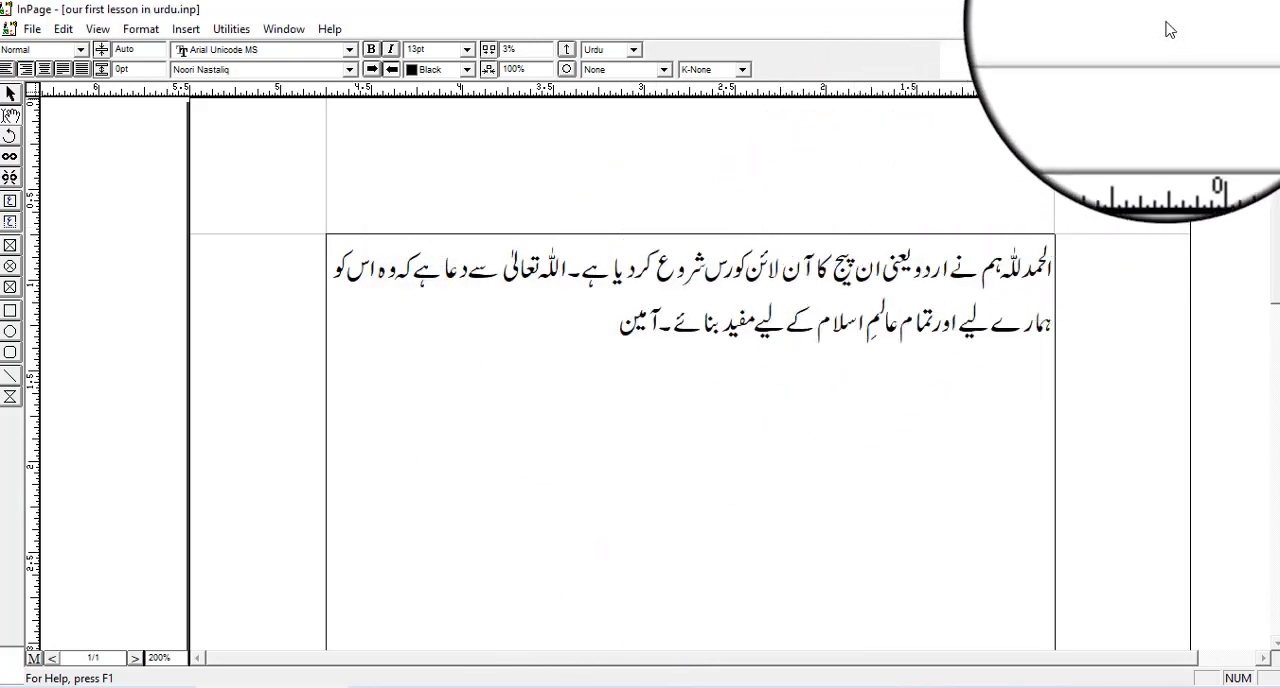
- Check the saved file on the Windows desktop and return to the InPage document
left_click(1175, 8)
left_click(167, 159)
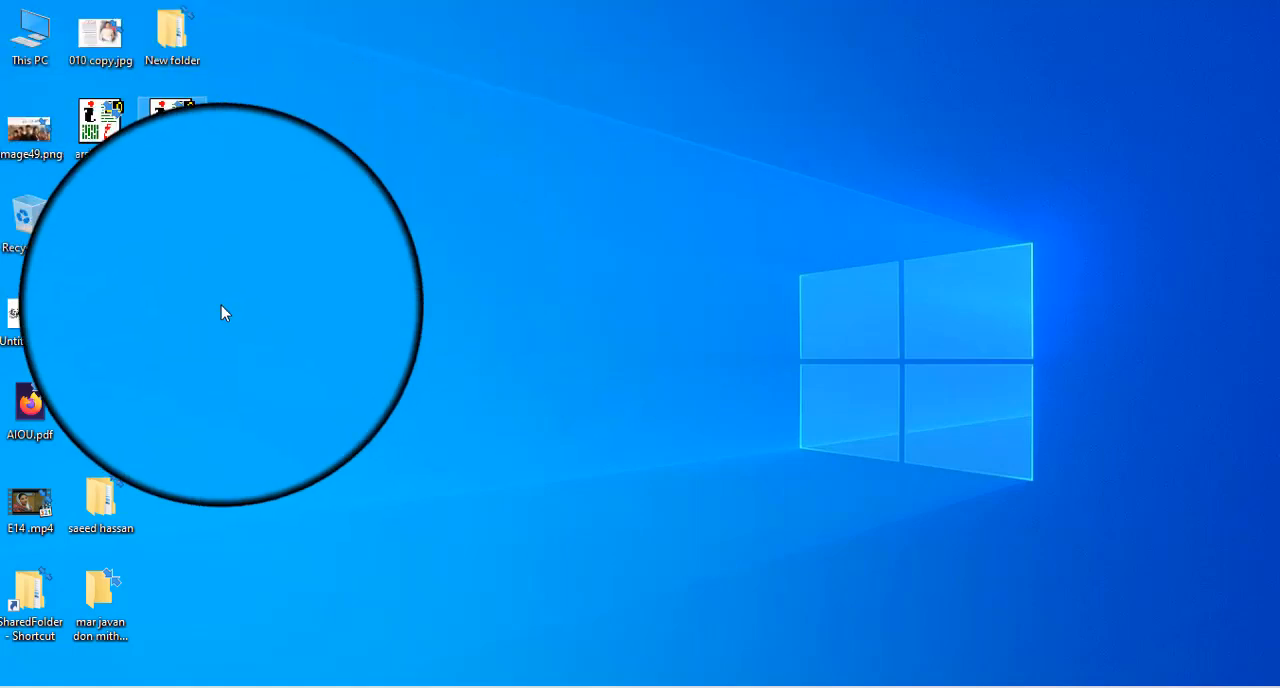
left_click(257, 686)
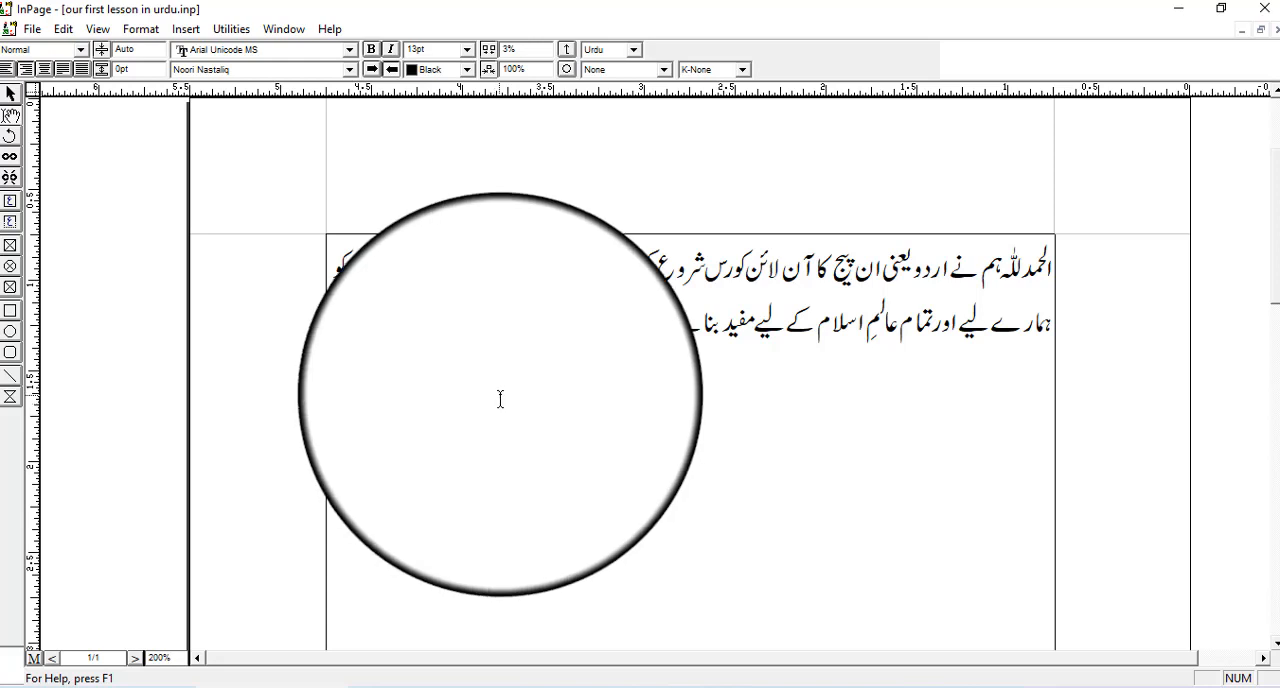
- Export page 1 as a GIF picture named 123 to the Desktop and bring its folder into view
left_click(34, 30)
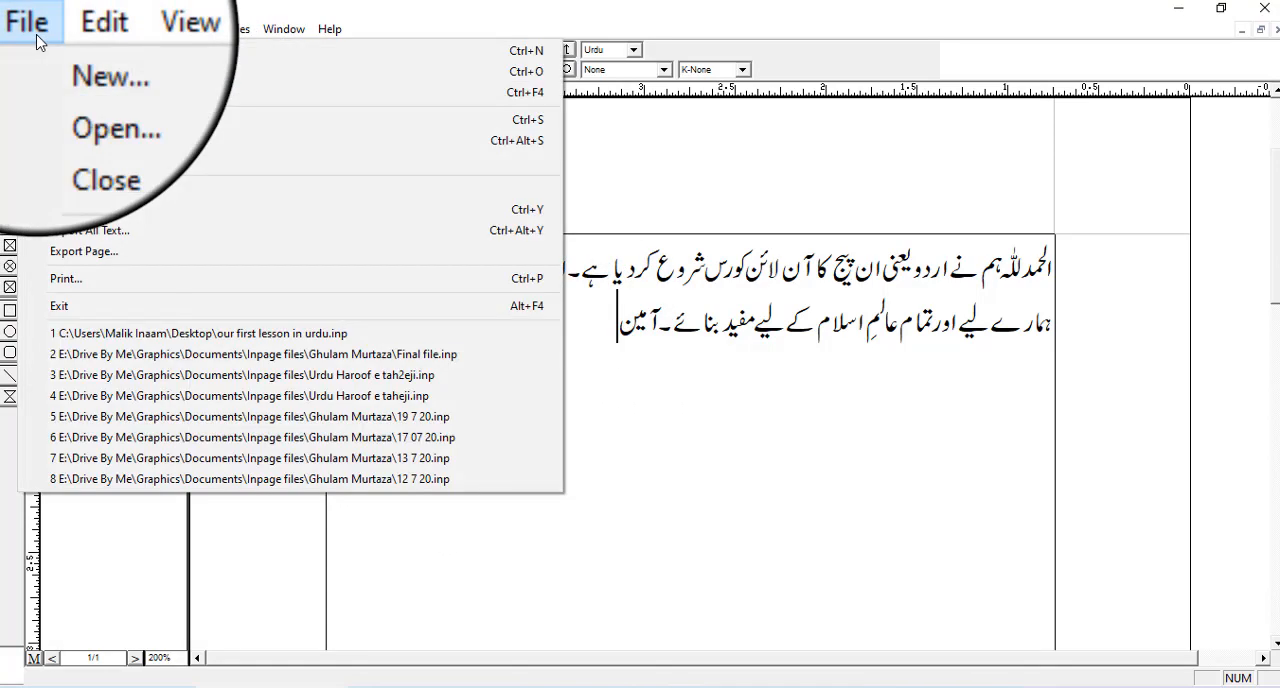
left_click(118, 255)
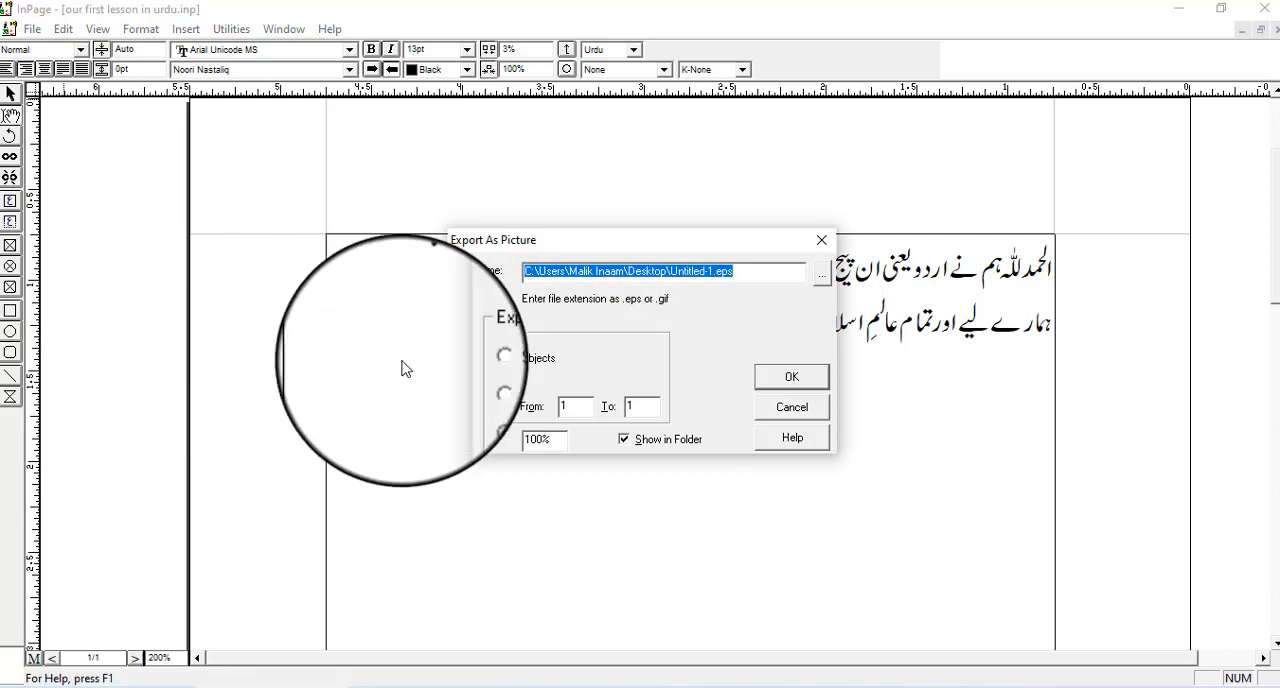
left_click(820, 270)
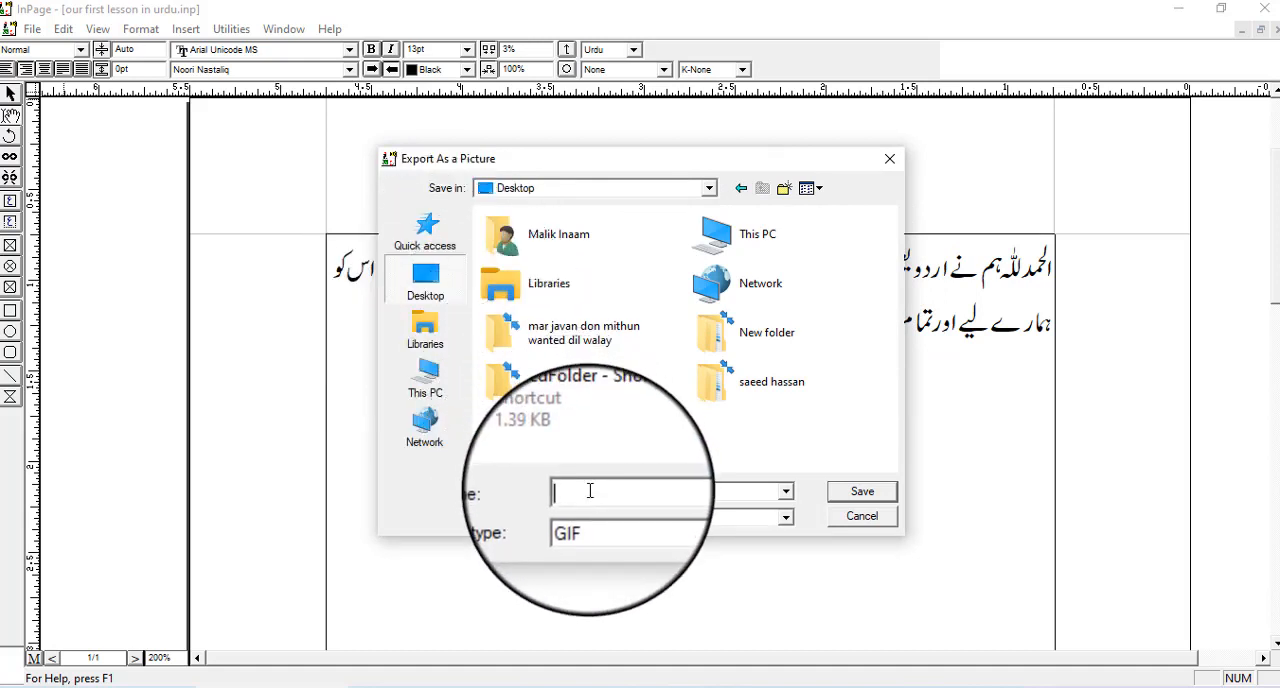
type("123")
left_click(864, 494)
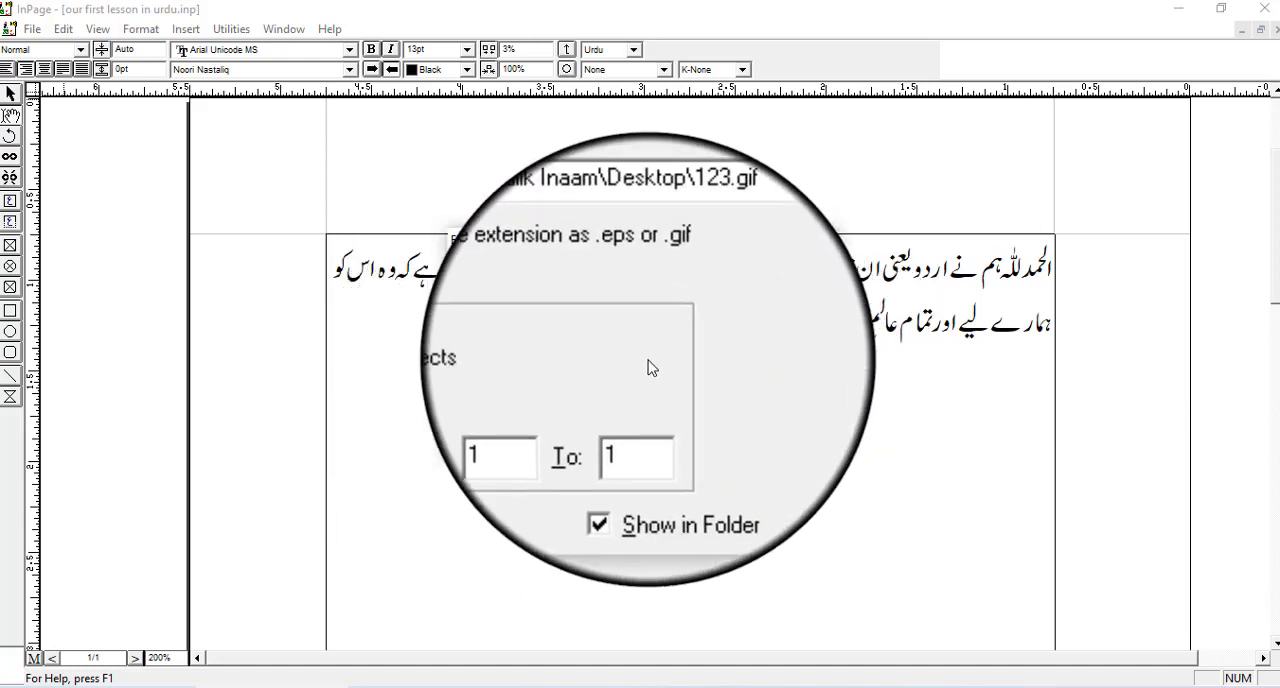
left_click(797, 380)
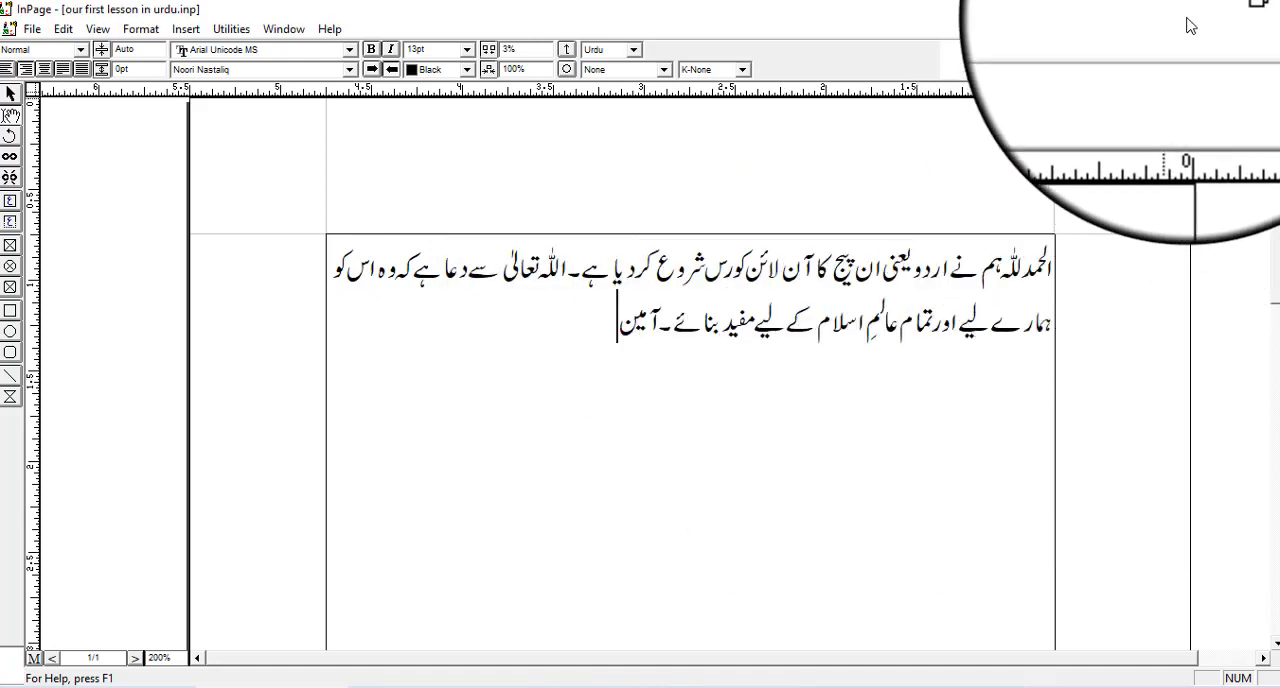
left_click(1178, 9)
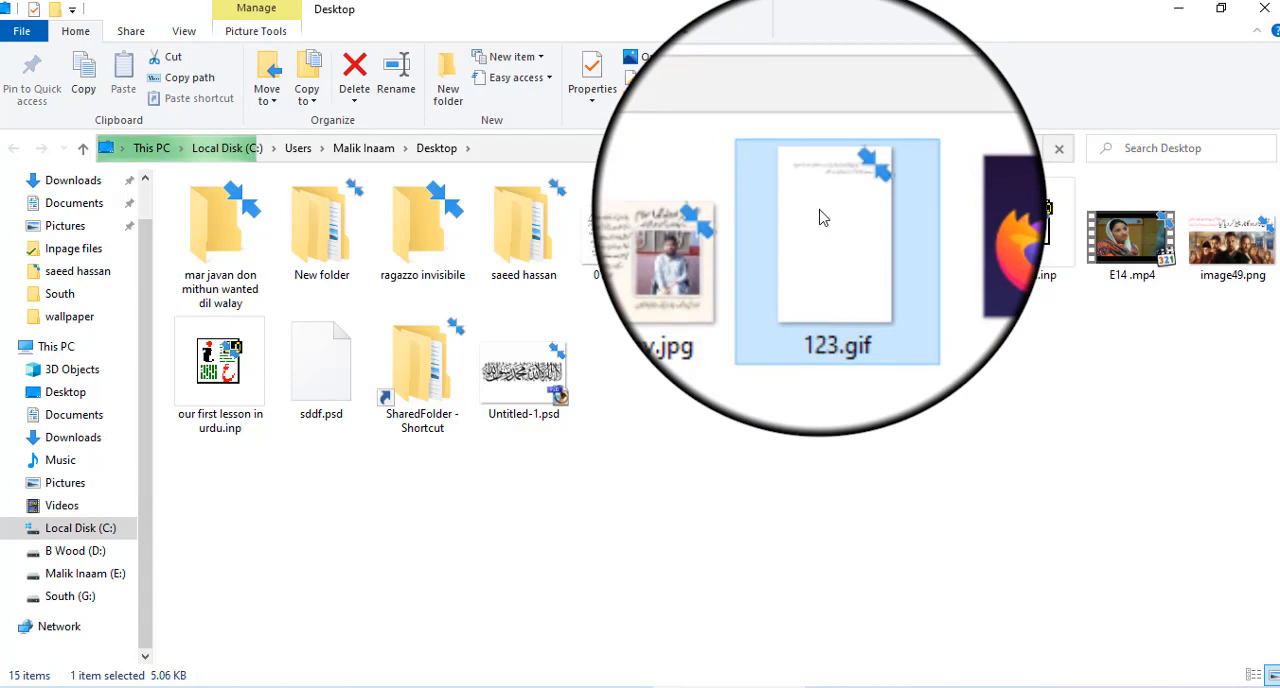
- Open 123.gif in Paint for editing and trim the blank area below the Urdu text, reducing the canvas to about 528 × 177 px
right_click(826, 241)
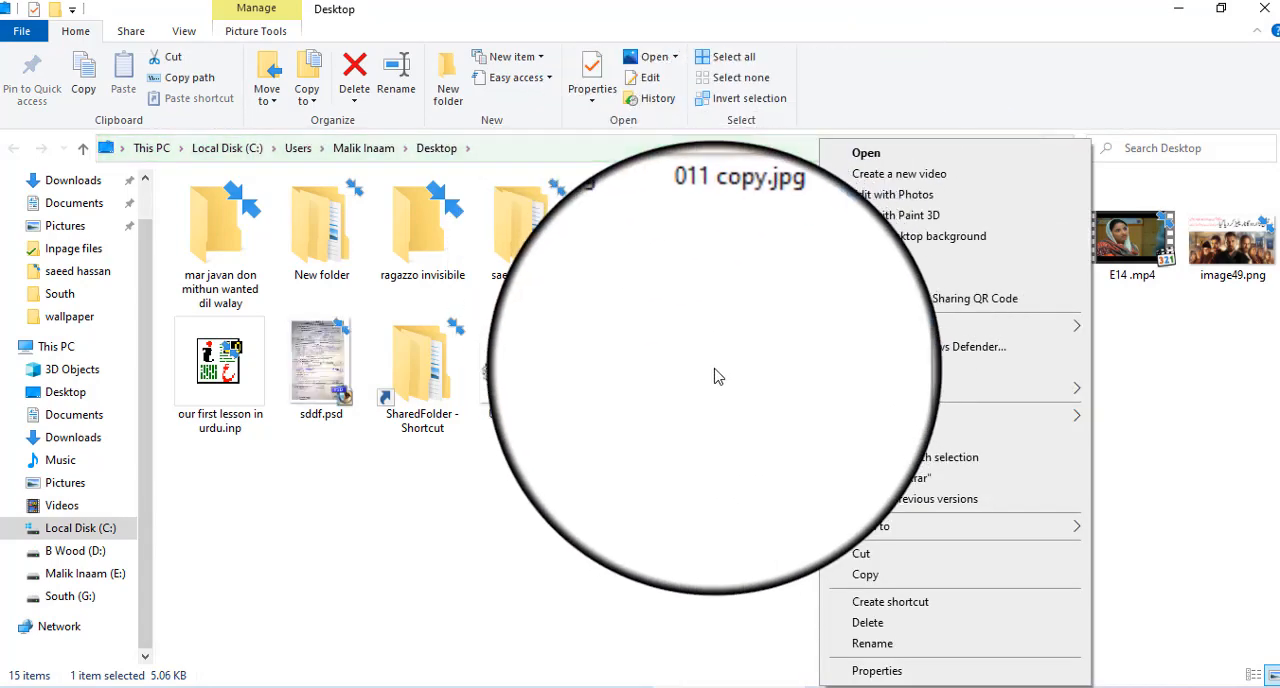
left_click(903, 266)
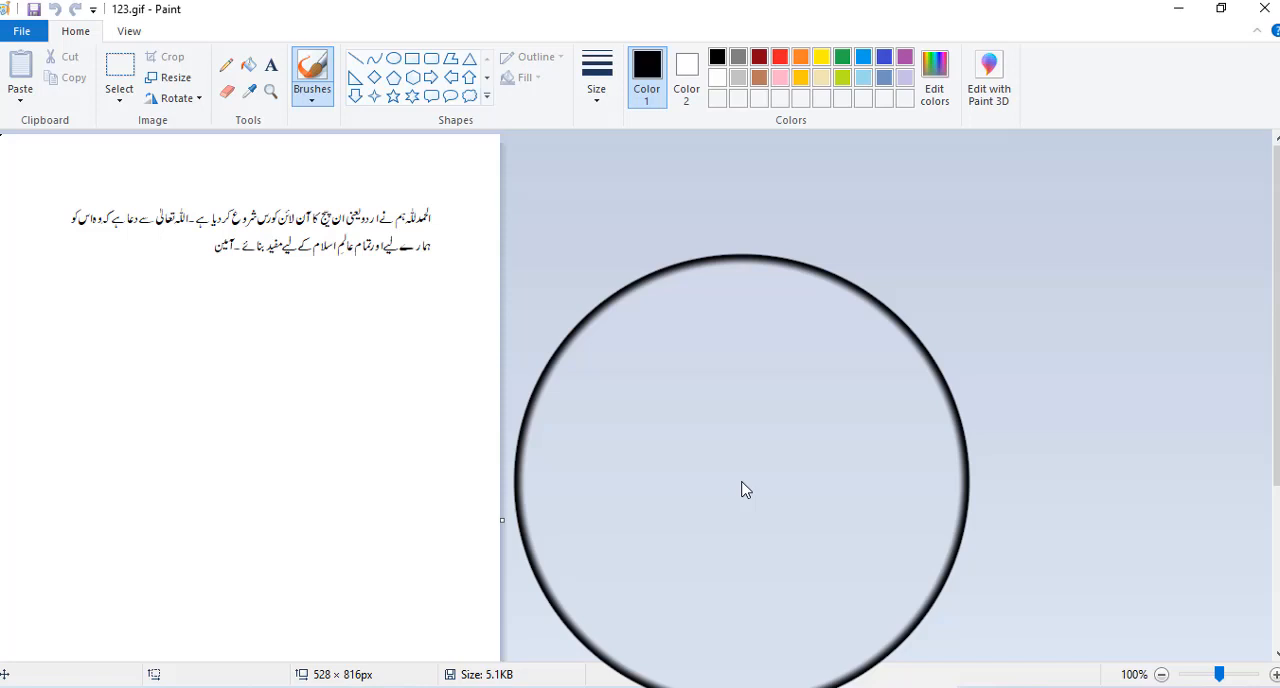
mouse_move(1276, 271)
left_mouse_down()
mouse_move(1276, 425)
mouse_move(1276, 235)
left_mouse_up()
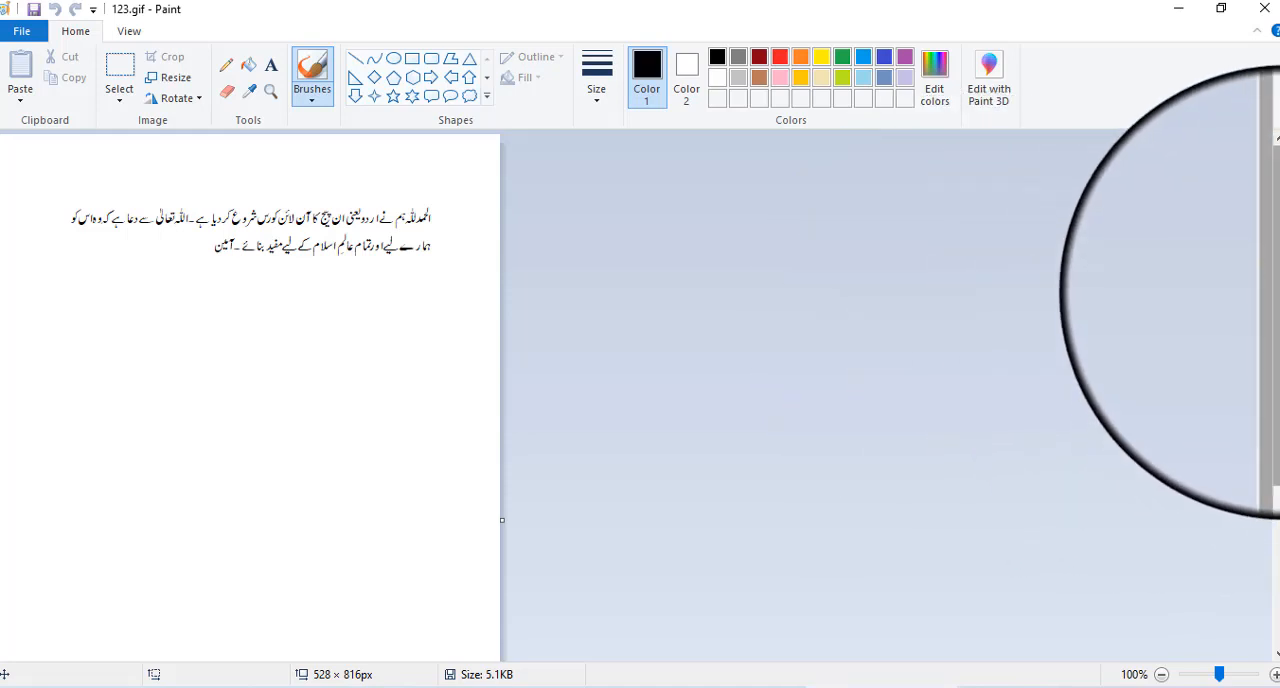
left_click_drag(1276, 288, 1276, 426)
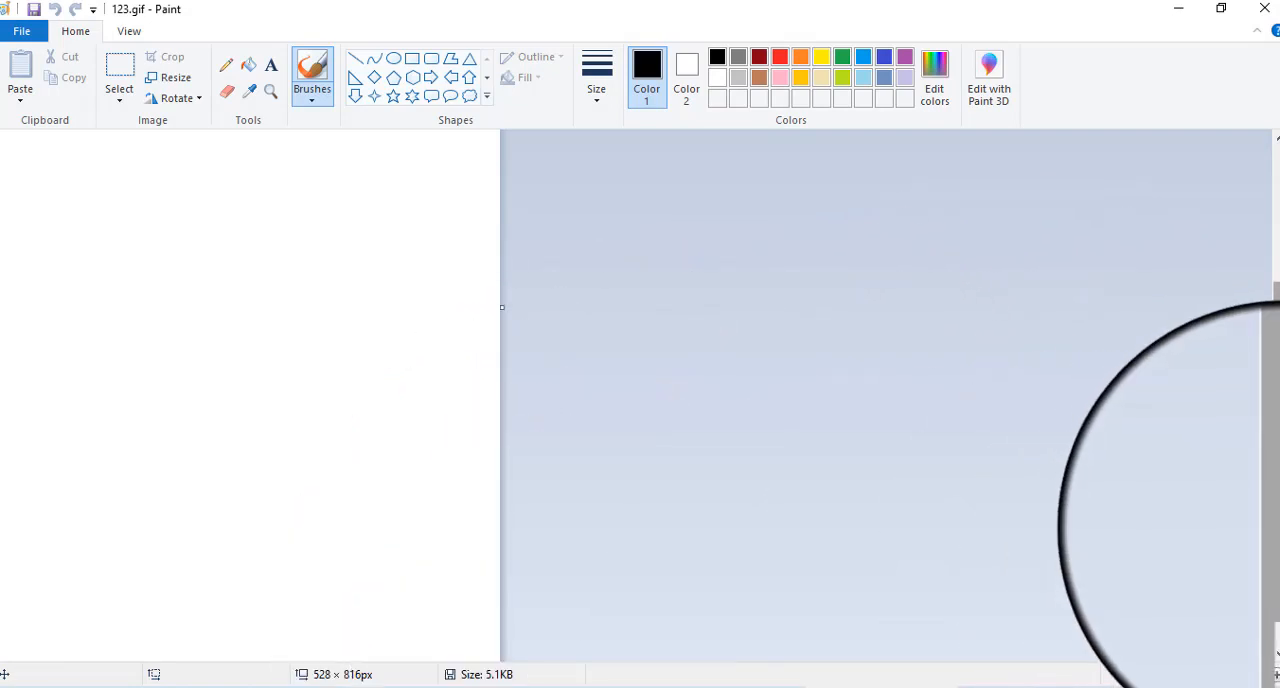
left_click_drag(1277, 529, 1278, 592)
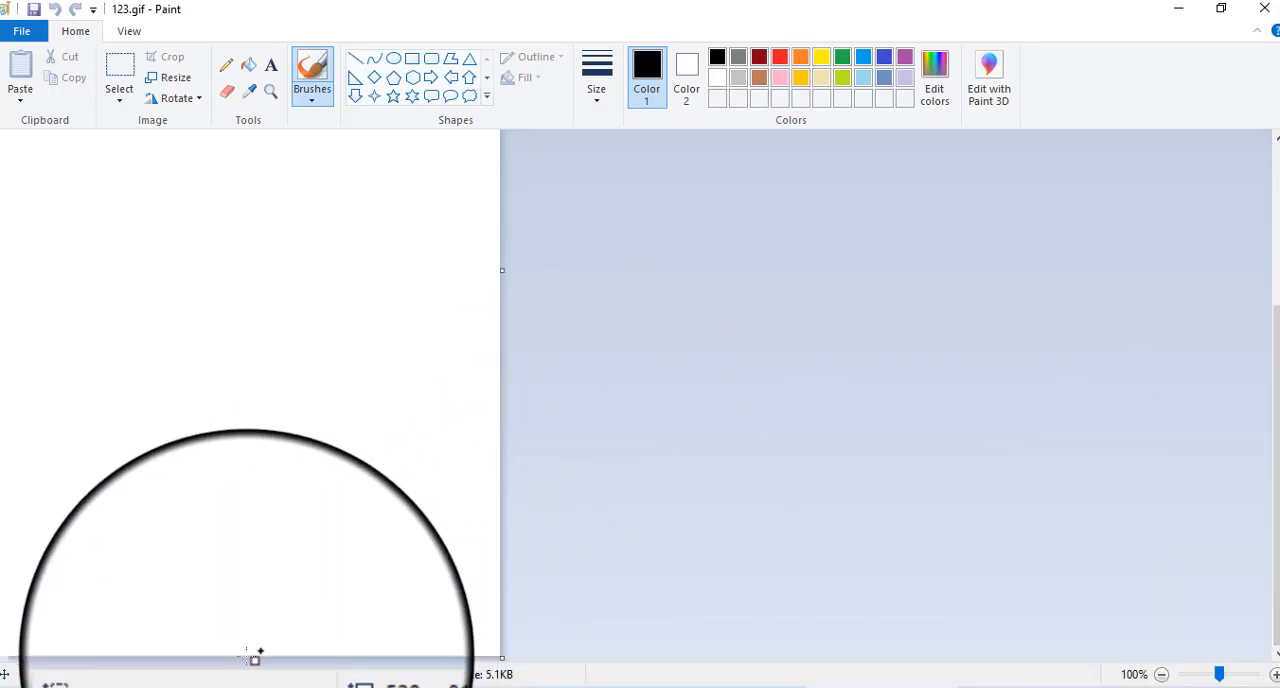
left_click_drag(255, 643, 330, 228)
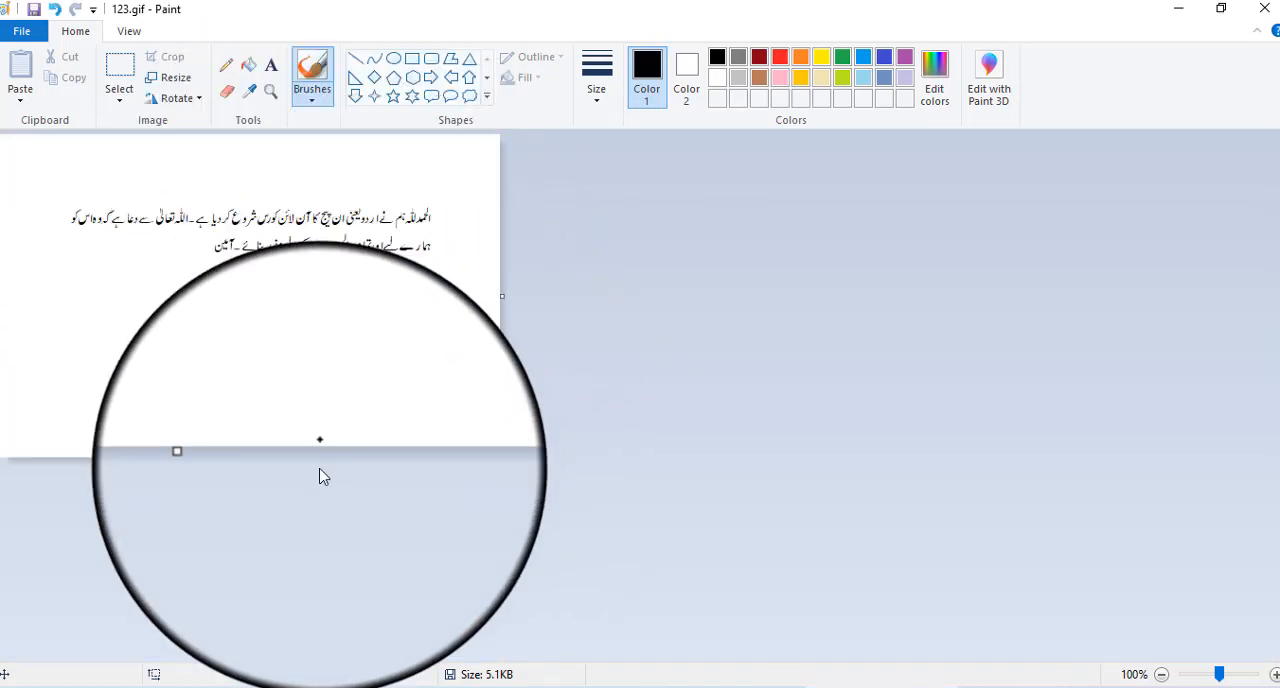
left_click_drag(249, 460, 300, 297)
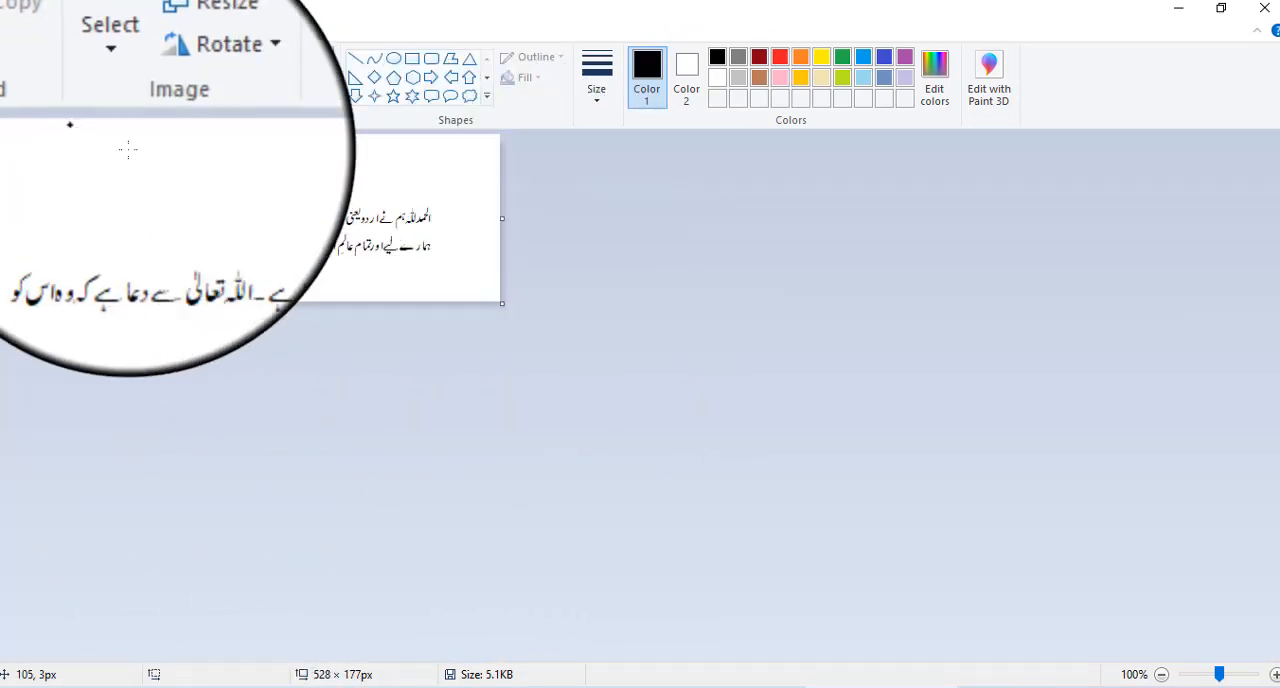
- Save the trimmed 123.gif, close Paint and the Desktop folder window, and return to the InPage document
left_click(20, 32)
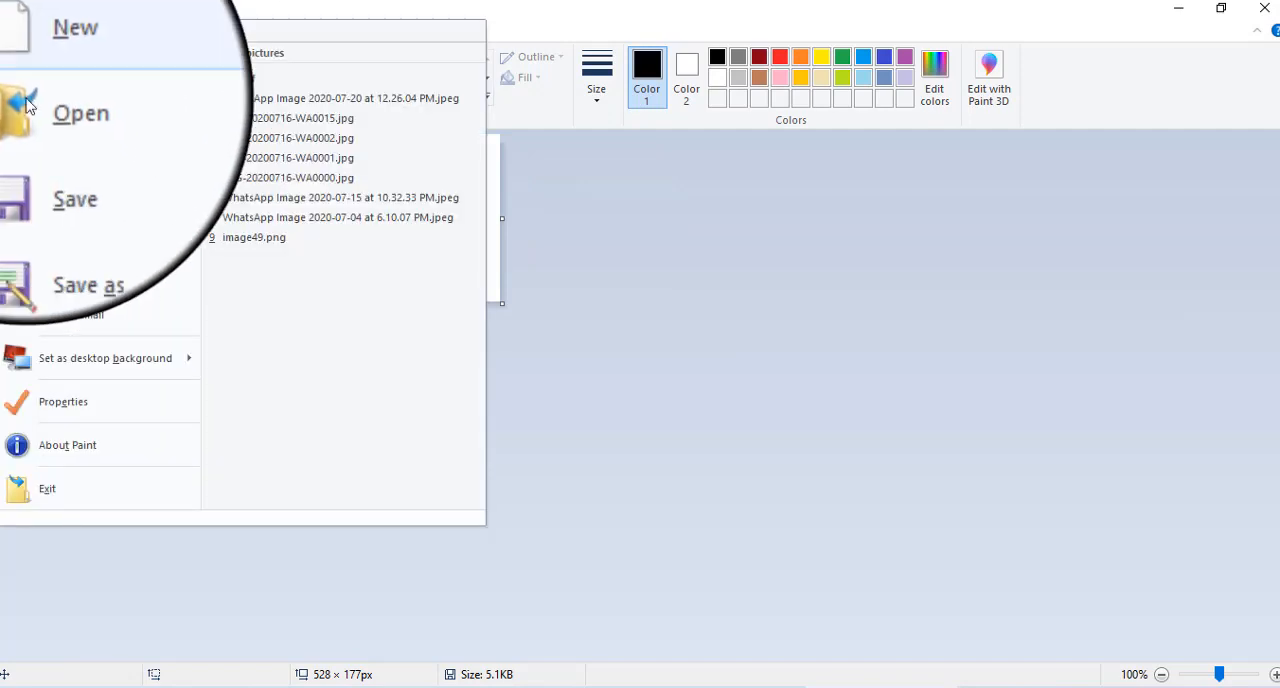
left_click(53, 150)
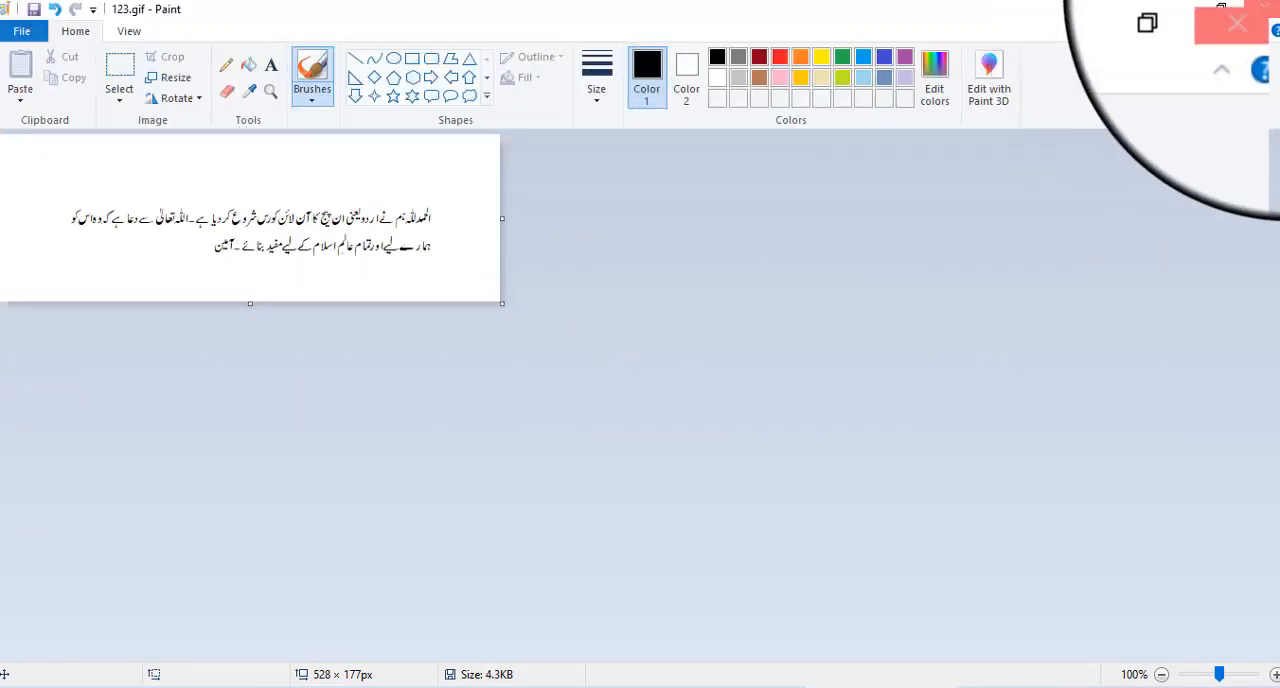
left_click(1268, 10)
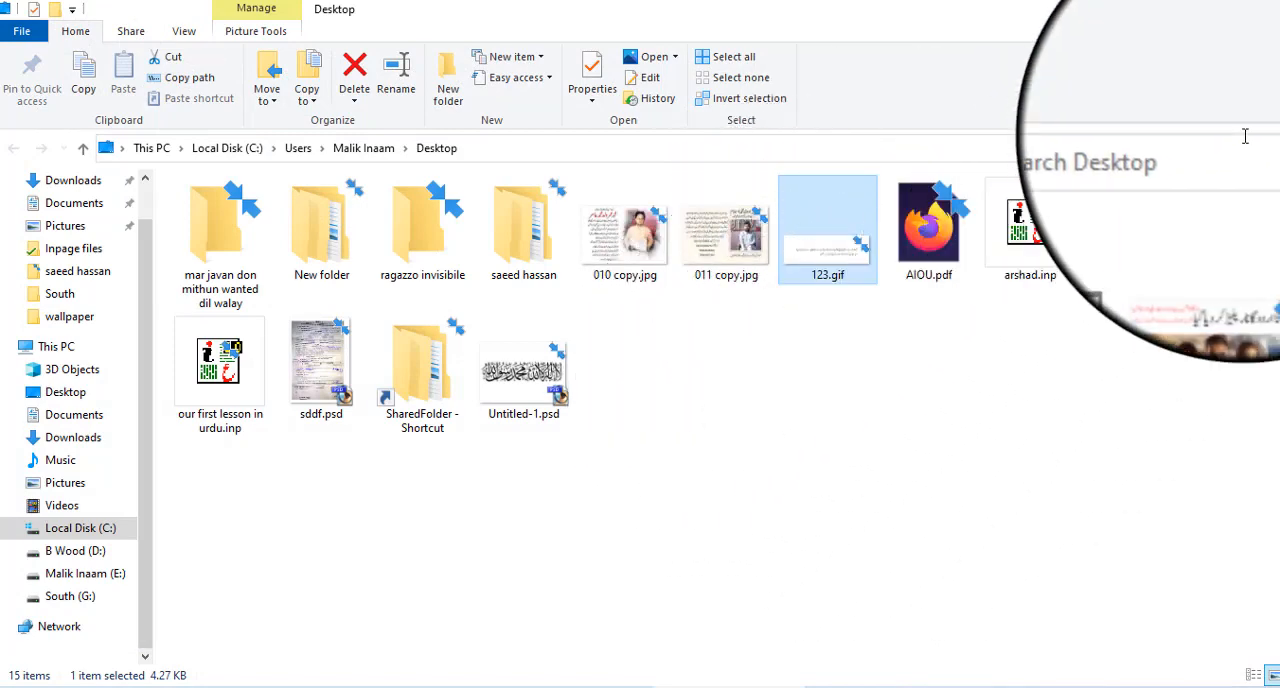
left_click(1268, 10)
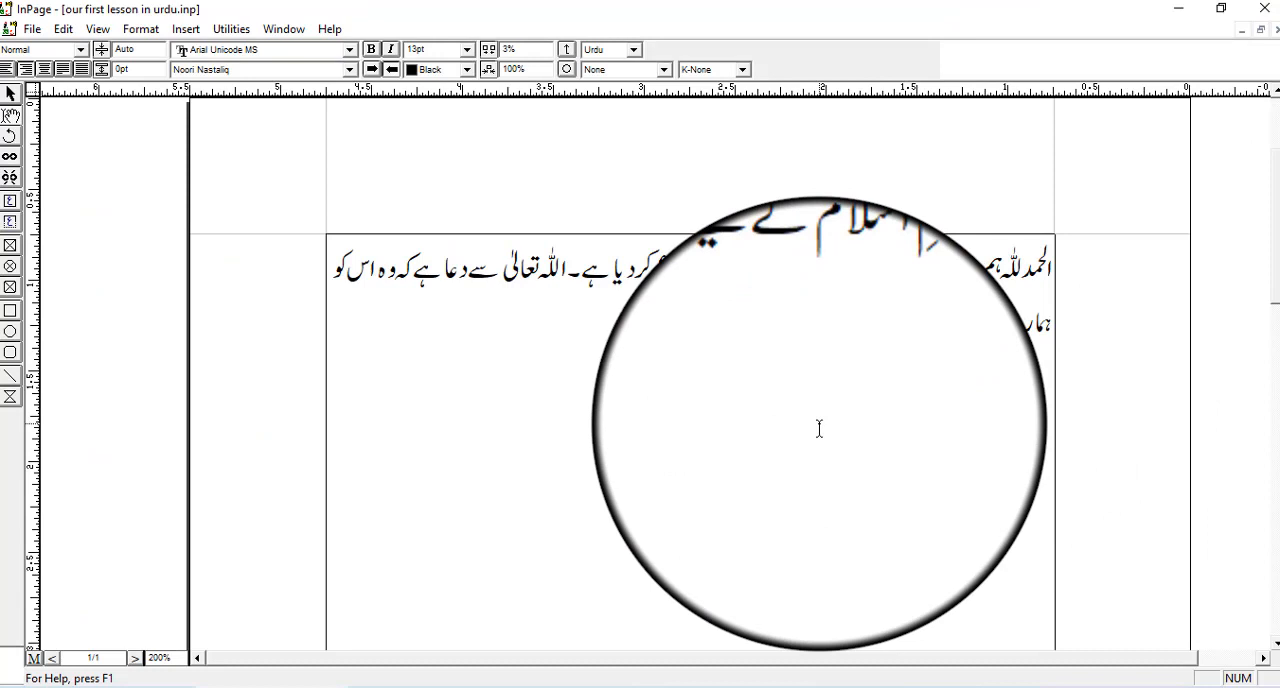
key("ctrl")
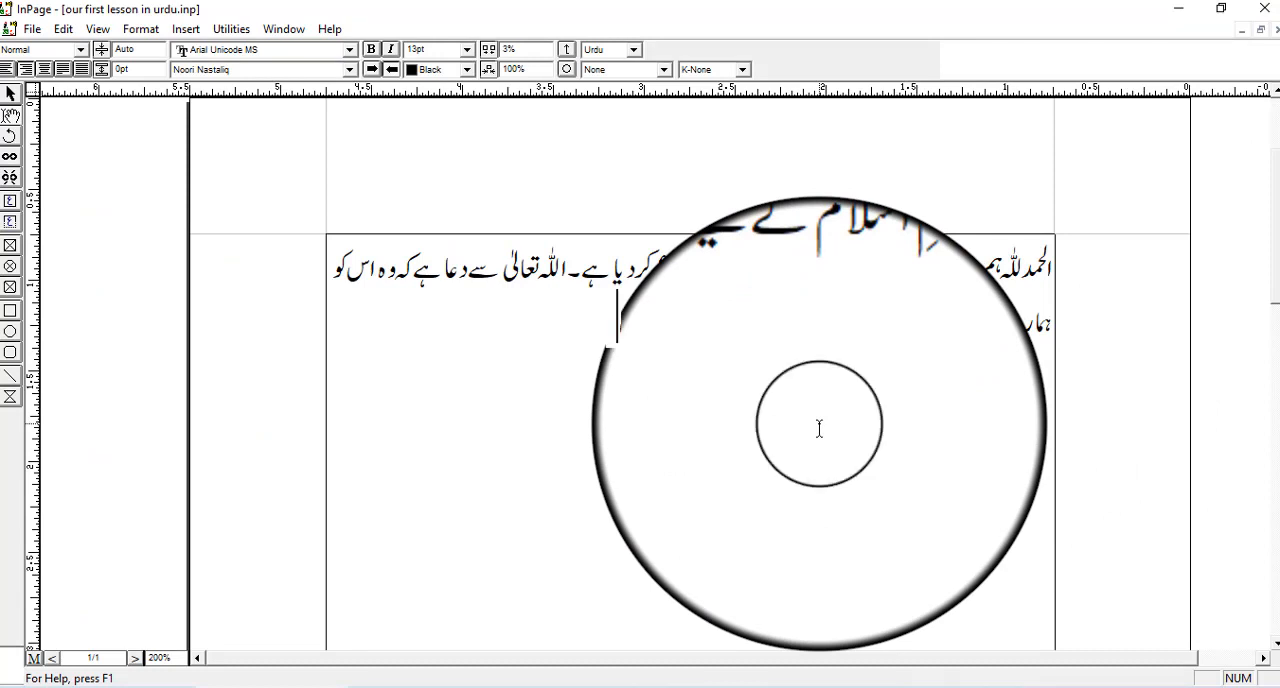
key("Escape")
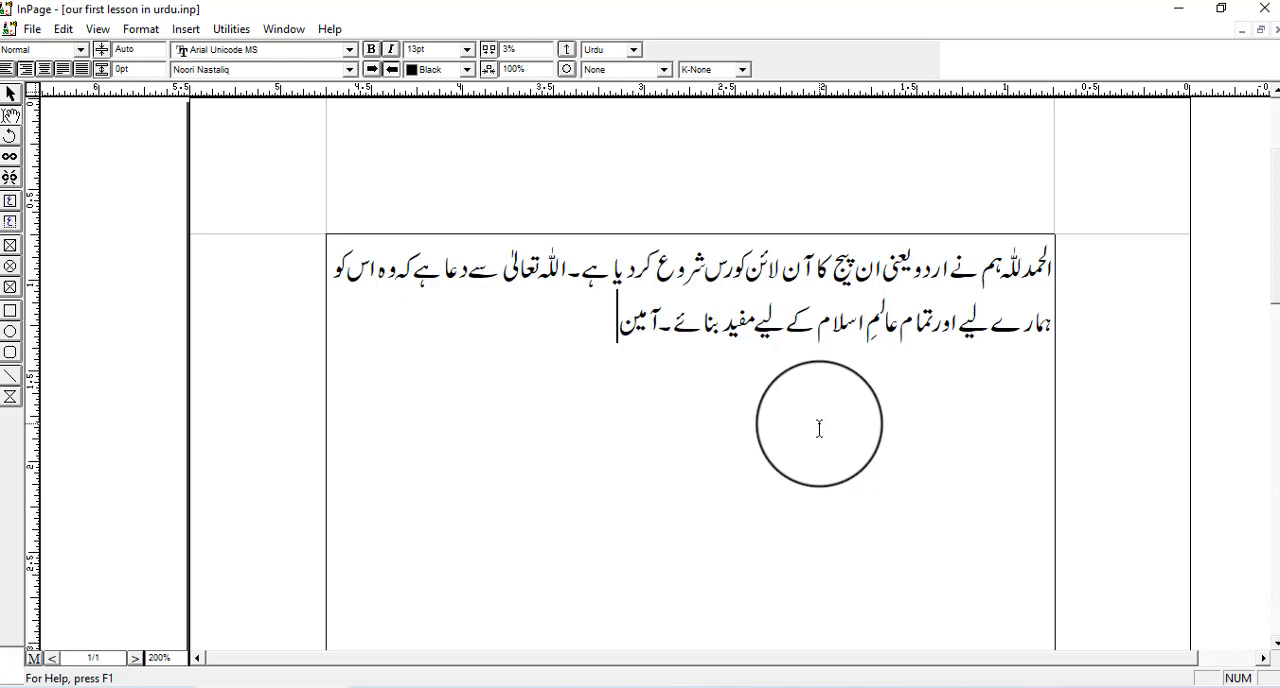
left_click_drag(819, 428, 866, 446)
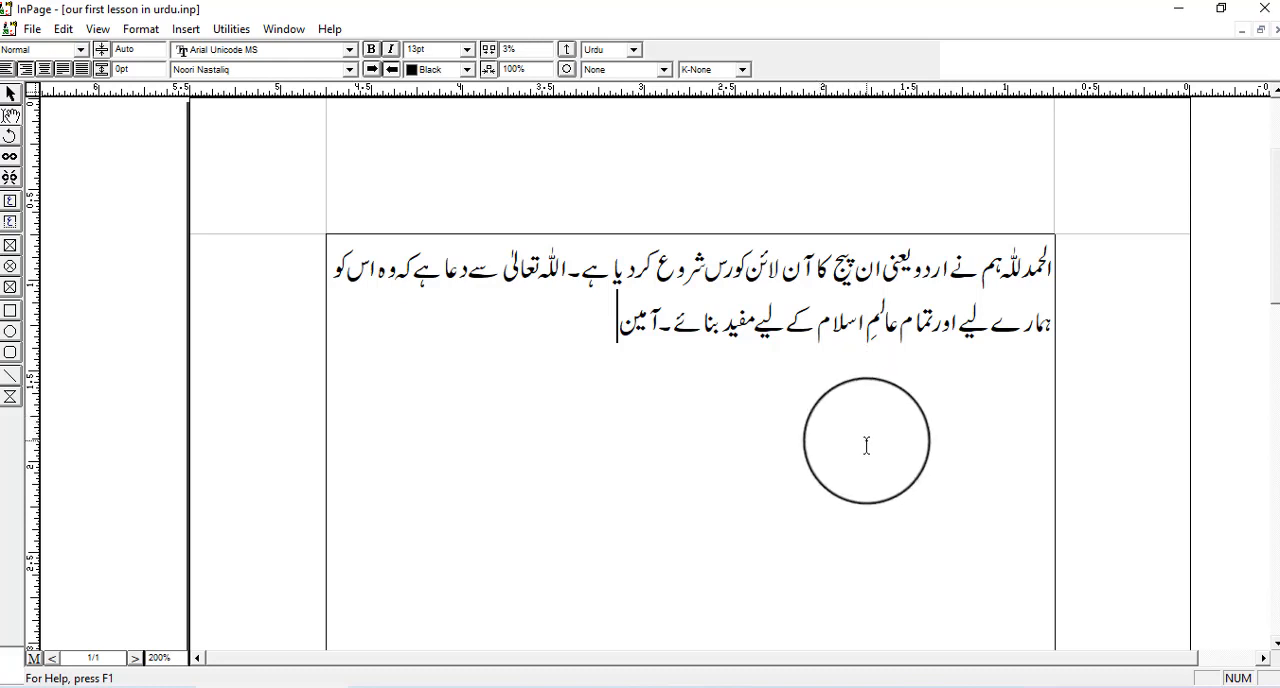
left_click_drag(866, 446, 852, 468)
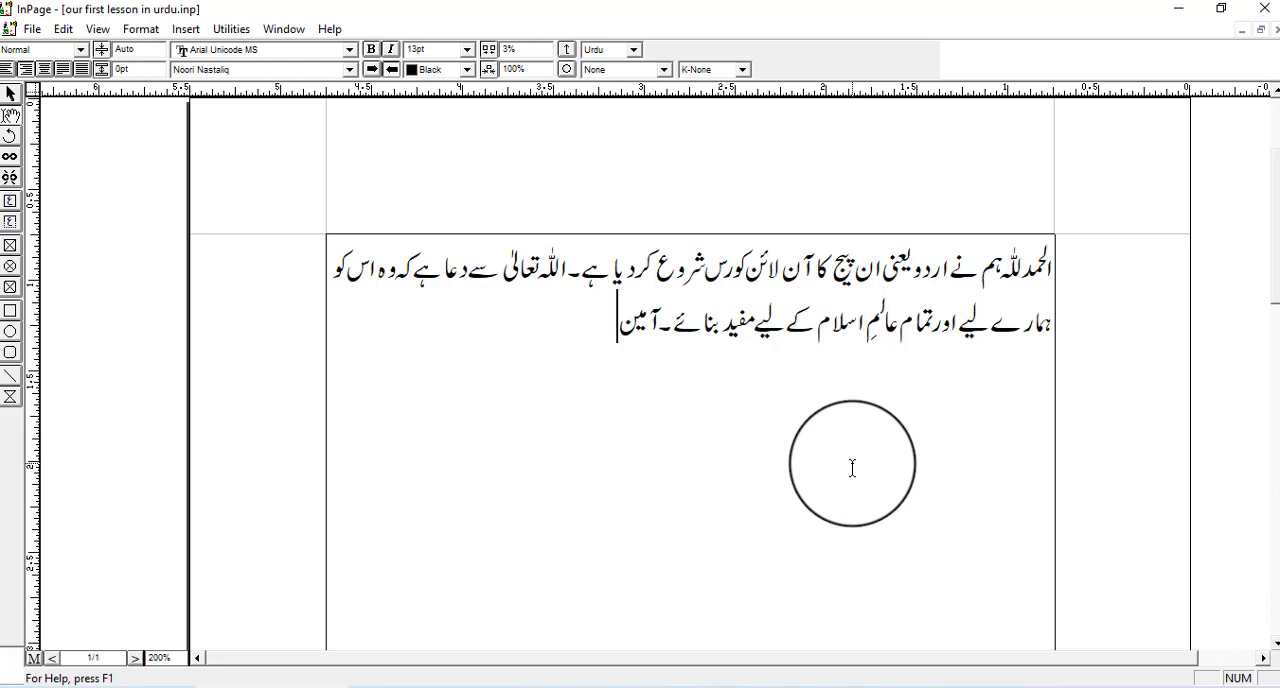
left_click_drag(852, 468, 850, 468)
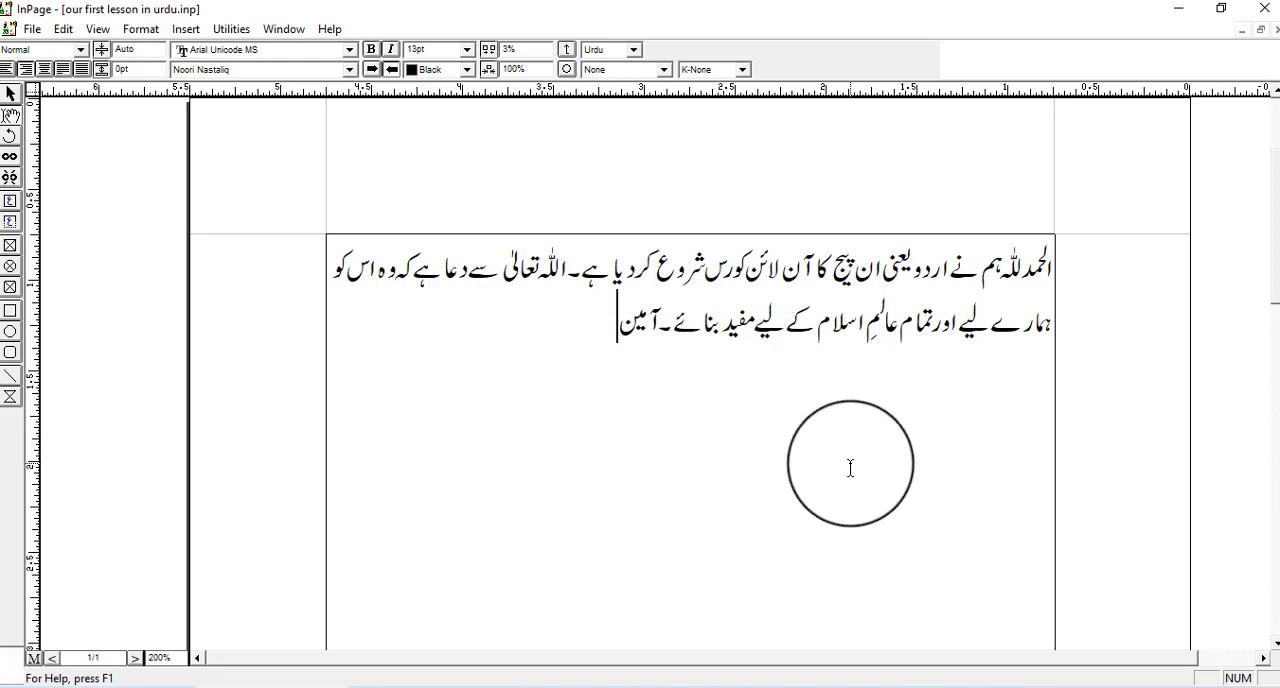